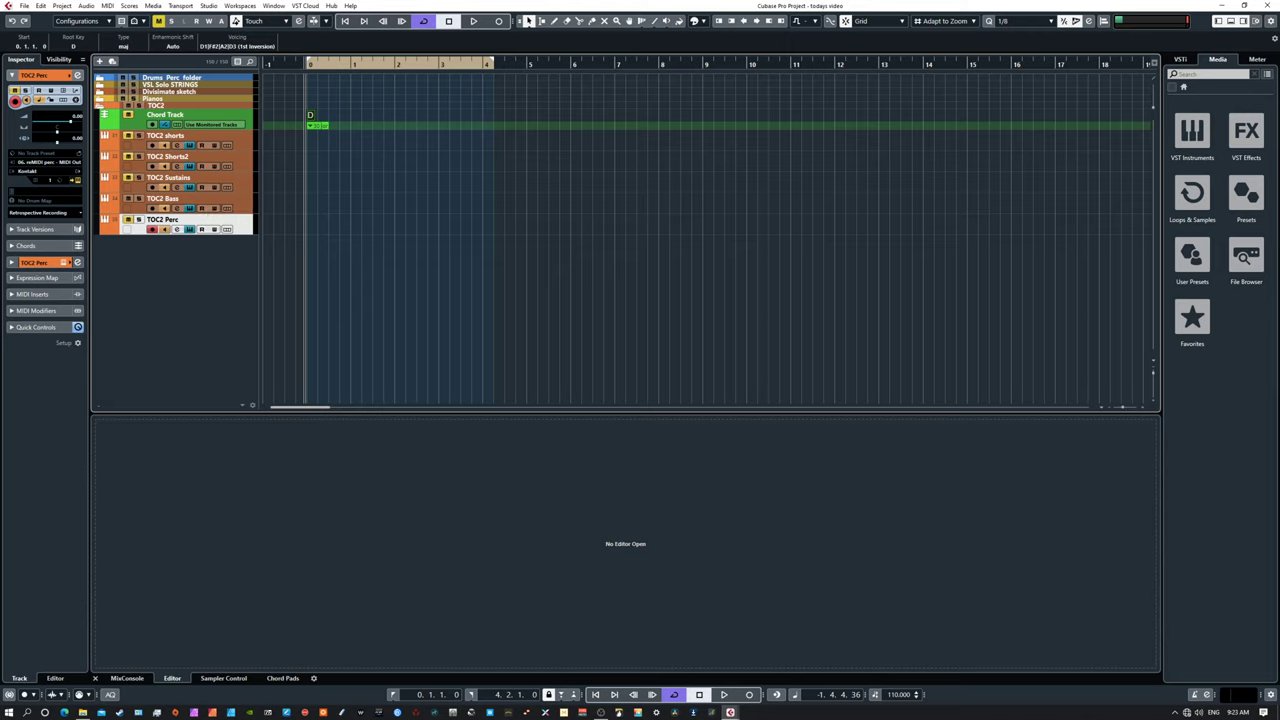
Bring up the TOC2 Shorts2 instrument window, move it right, then close it
click(730, 712)
drag(506, 125, 792, 153)
click(1017, 151)
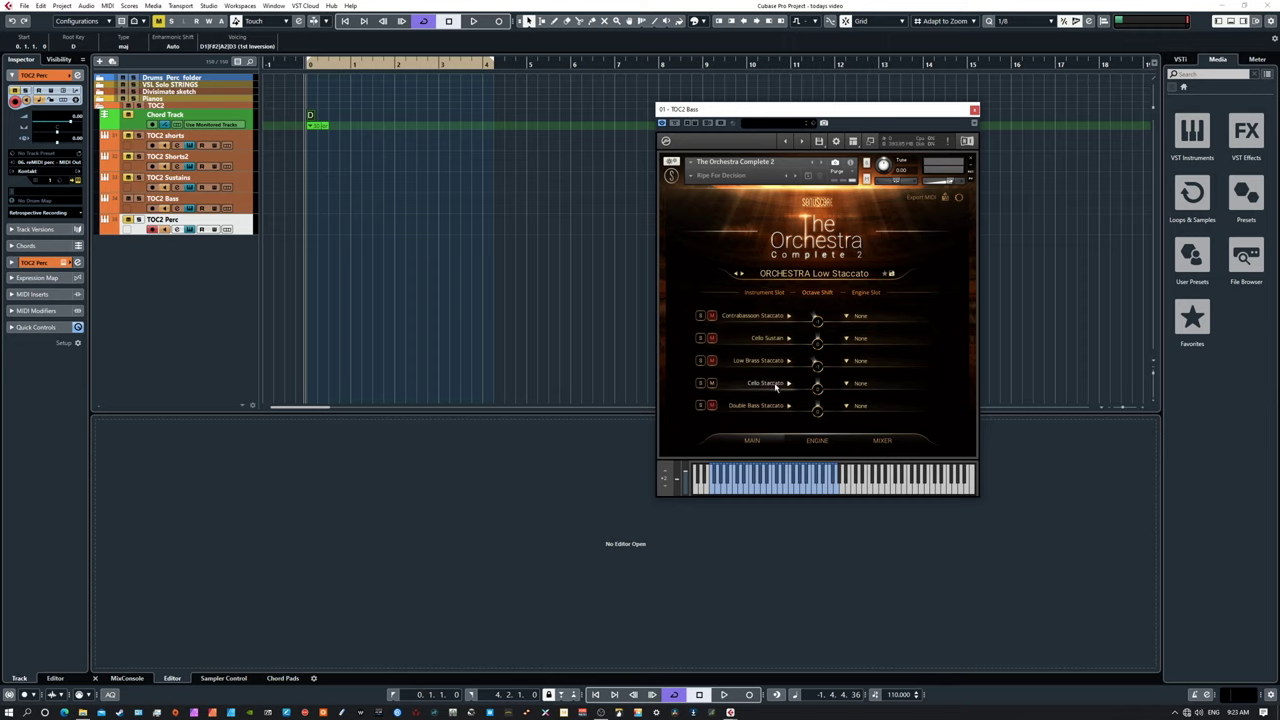
Audition the TOC2 Bass ORCHESTRA Low Staccato patch by playing several notes on Kontakt's keyboard
click(780, 490)
click(745, 492)
click(782, 490)
click(823, 488)
click(784, 492)
click(782, 490)
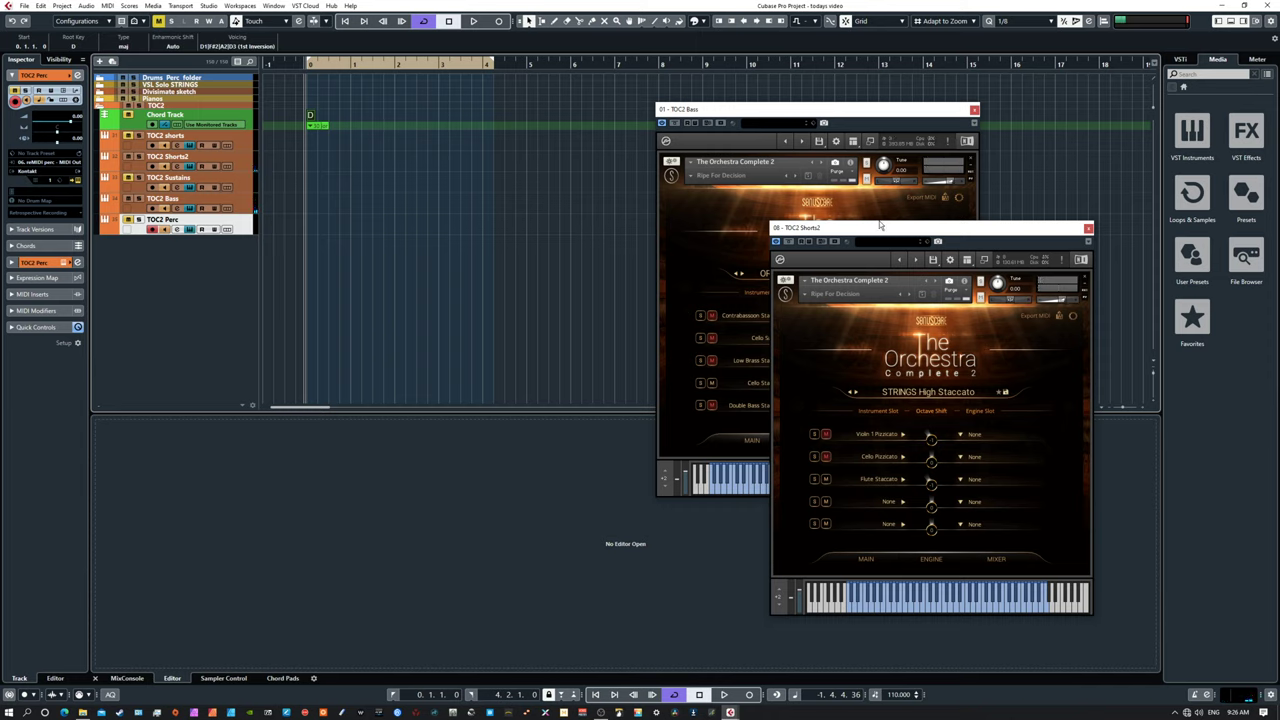
Rearrange the Shorts2 and TOC2 Bass windows, then place TOC2 Sustains over them
drag(874, 233, 897, 247)
drag(792, 111, 748, 79)
drag(990, 241, 1011, 243)
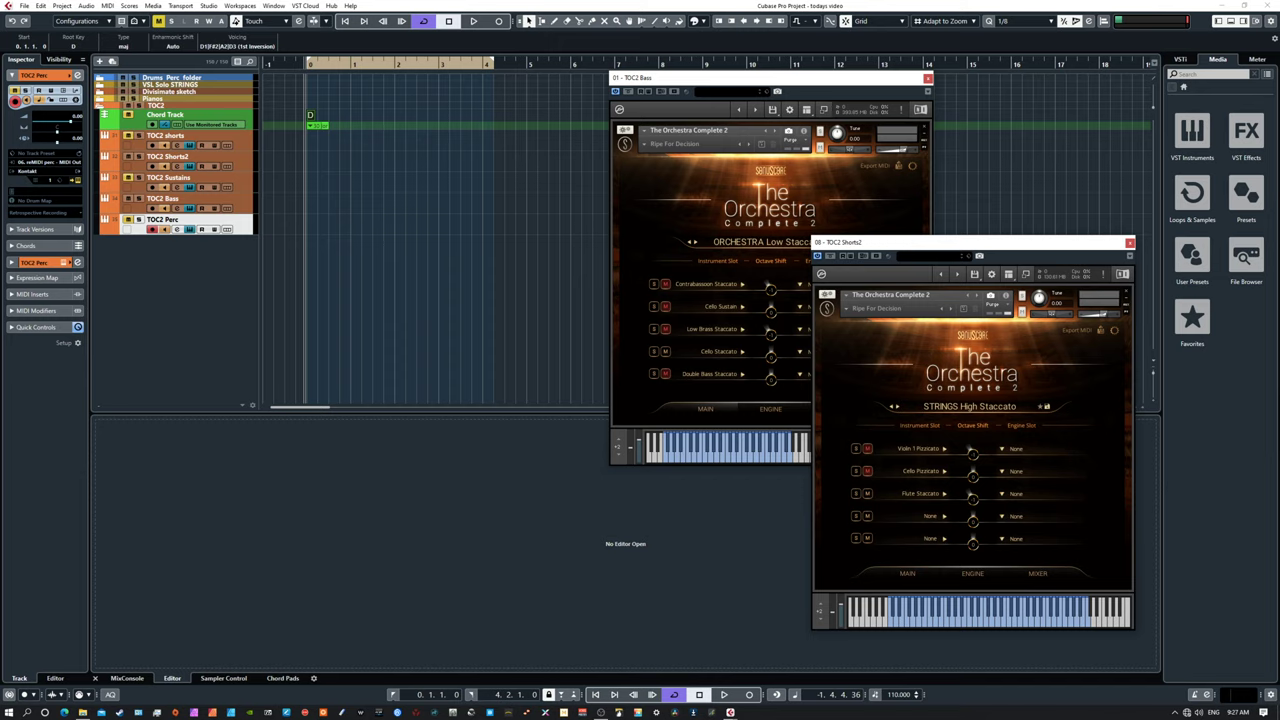
drag(577, 365, 880, 218)
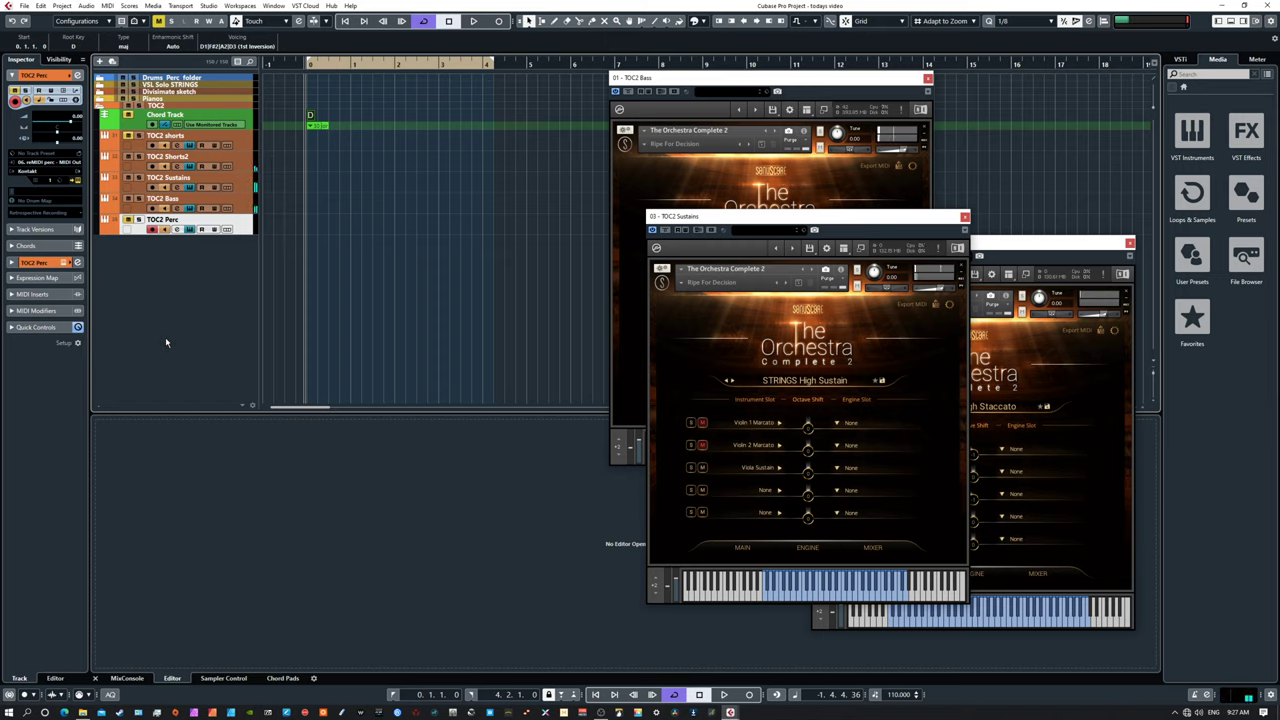
On the TOC2 Sustains mixer page, bring the Viola Sustain fader down to roughly -8 dB
click(867, 545)
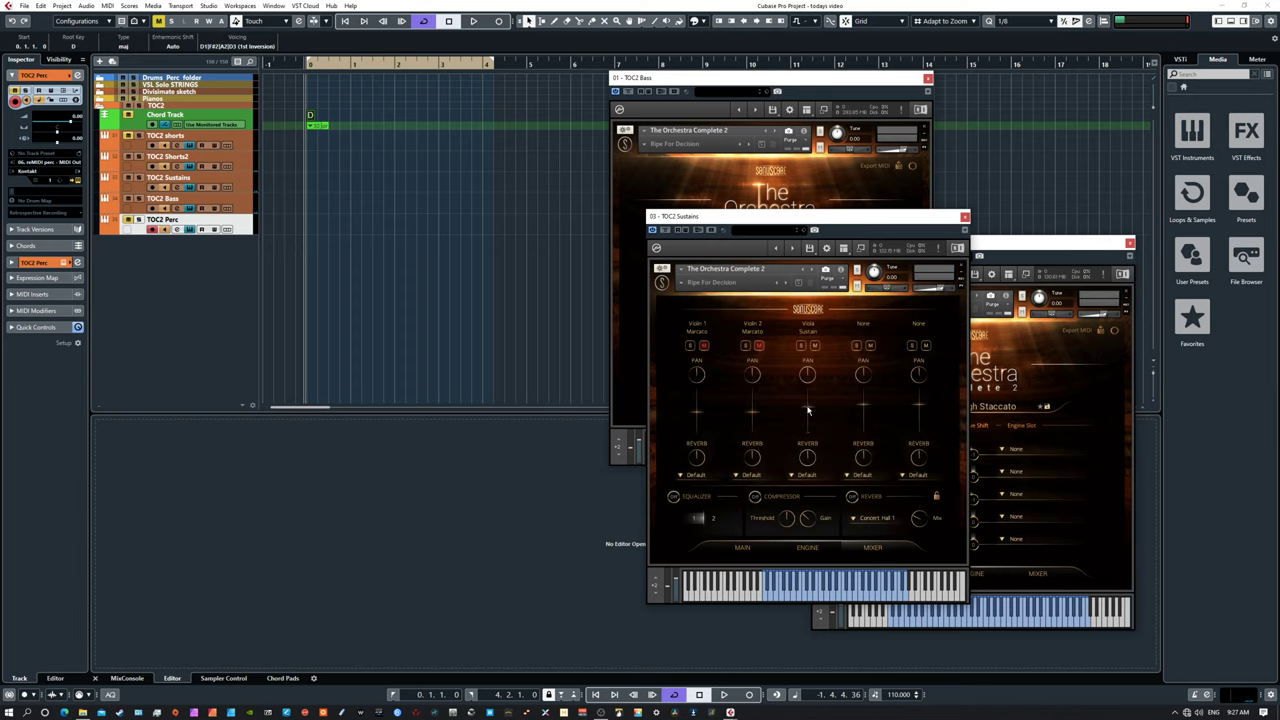
drag(808, 410, 800, 421)
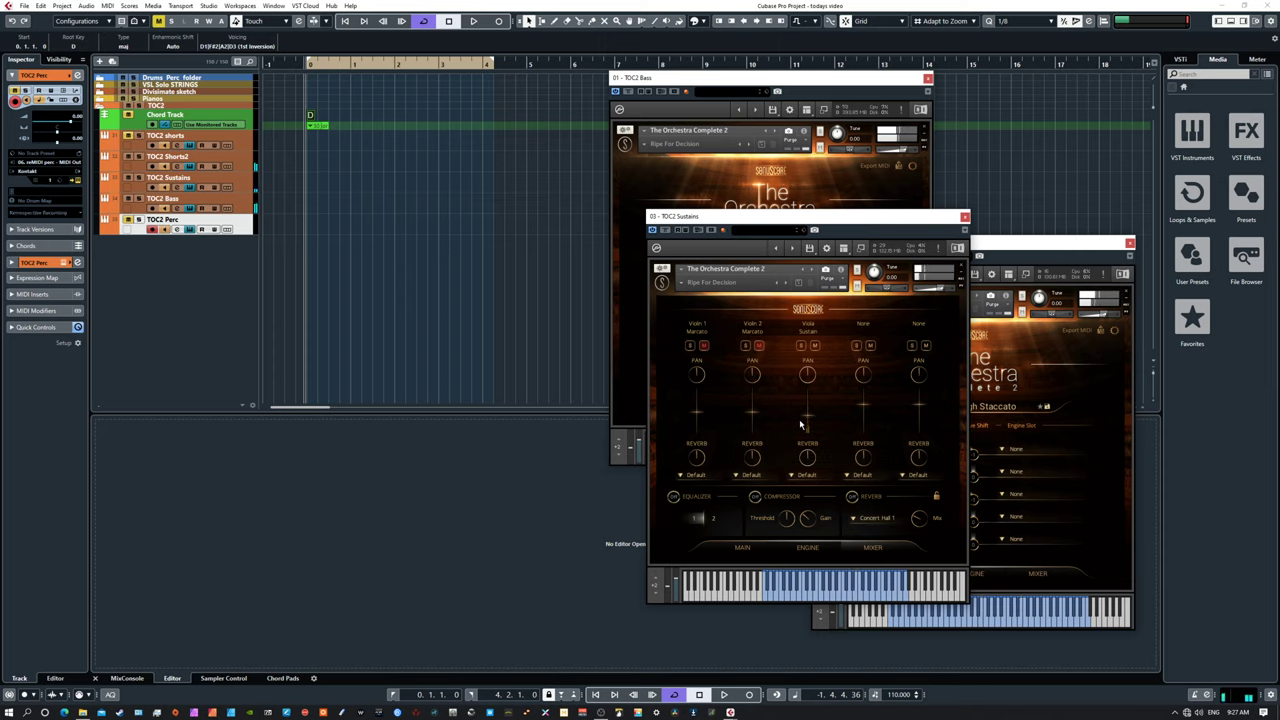
mouse_move(801, 418)
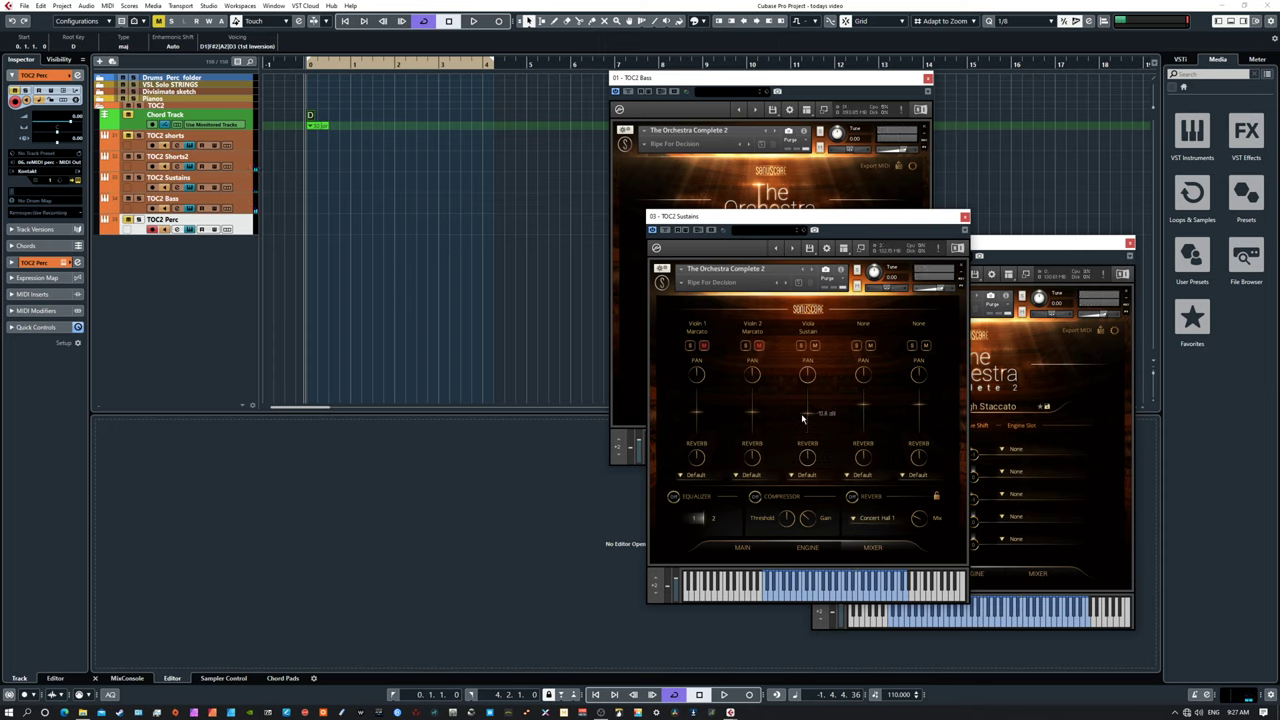
drag(801, 418, 801, 412)
scroll(811, 414, up, 5)
Reposition Sustains, place the TOC2 shorts window over the others, then bring TOC2 Shorts2 in front
drag(731, 224, 654, 216)
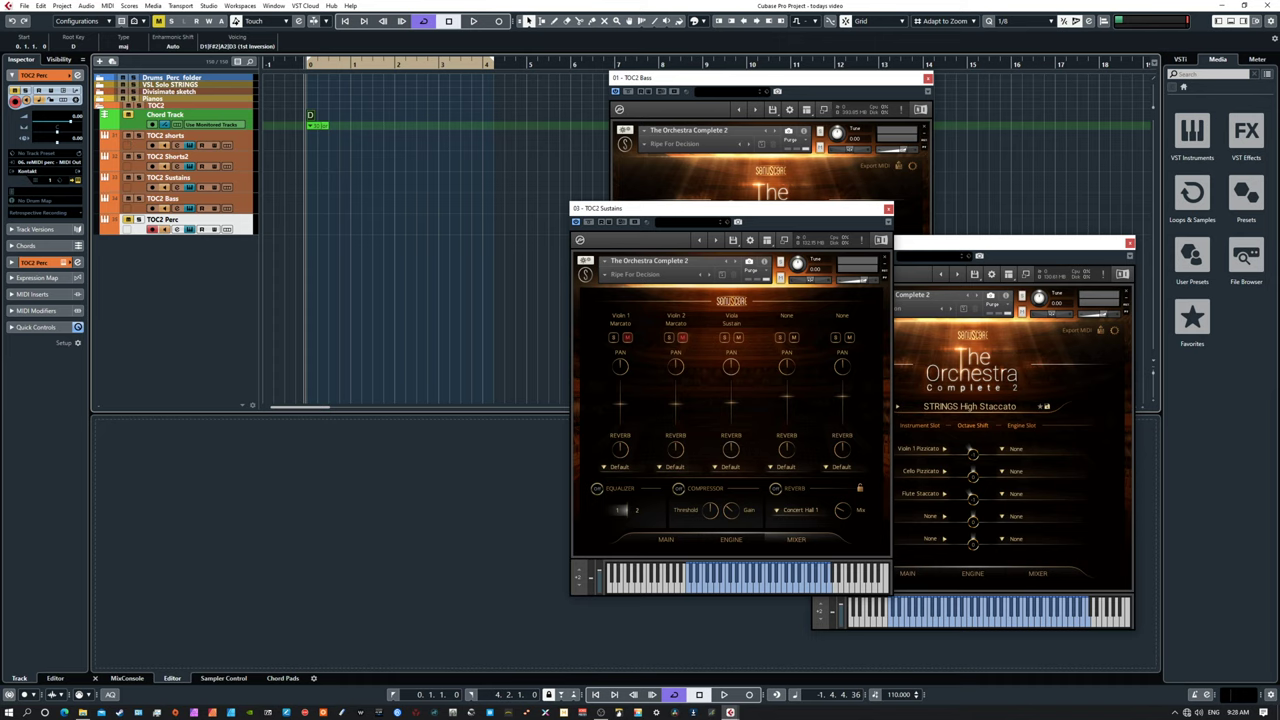
click(189, 146)
drag(779, 222, 1026, 103)
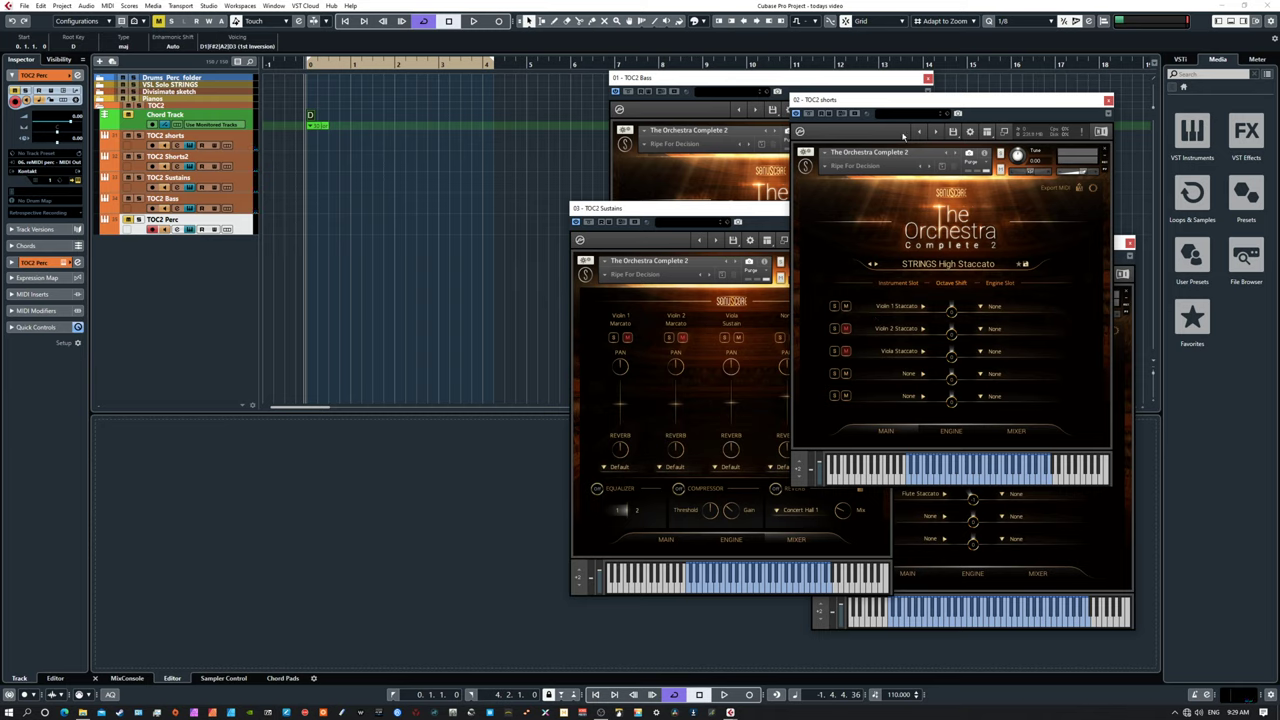
drag(906, 105, 818, 151)
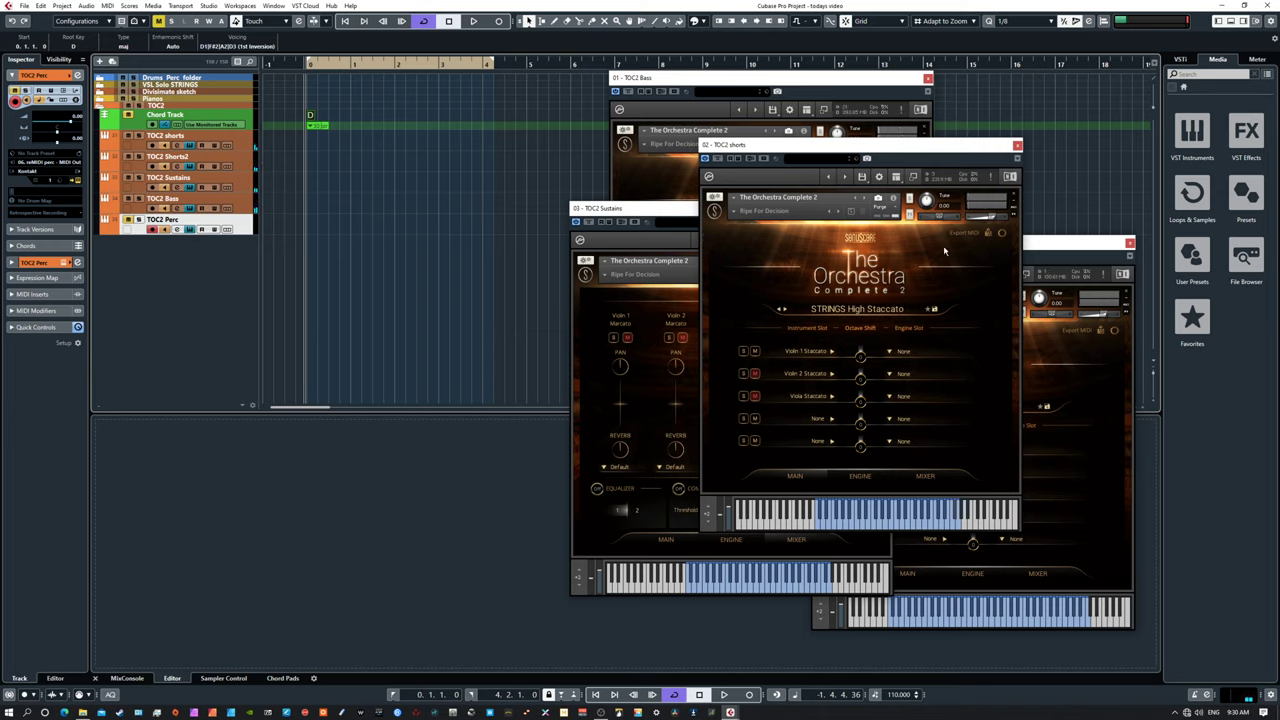
click(1043, 244)
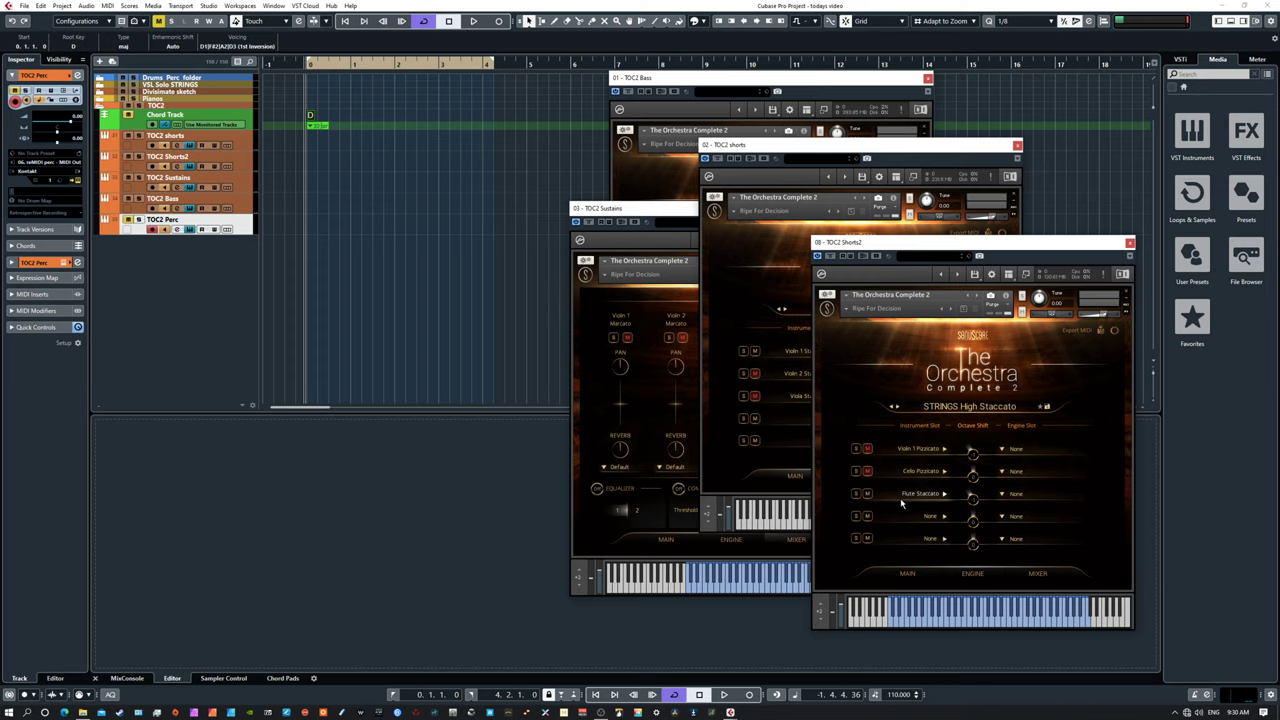
Show the Shorts2 mixer, nudge the Flute Staccato level, and bring Sustains forward to its left
click(1037, 575)
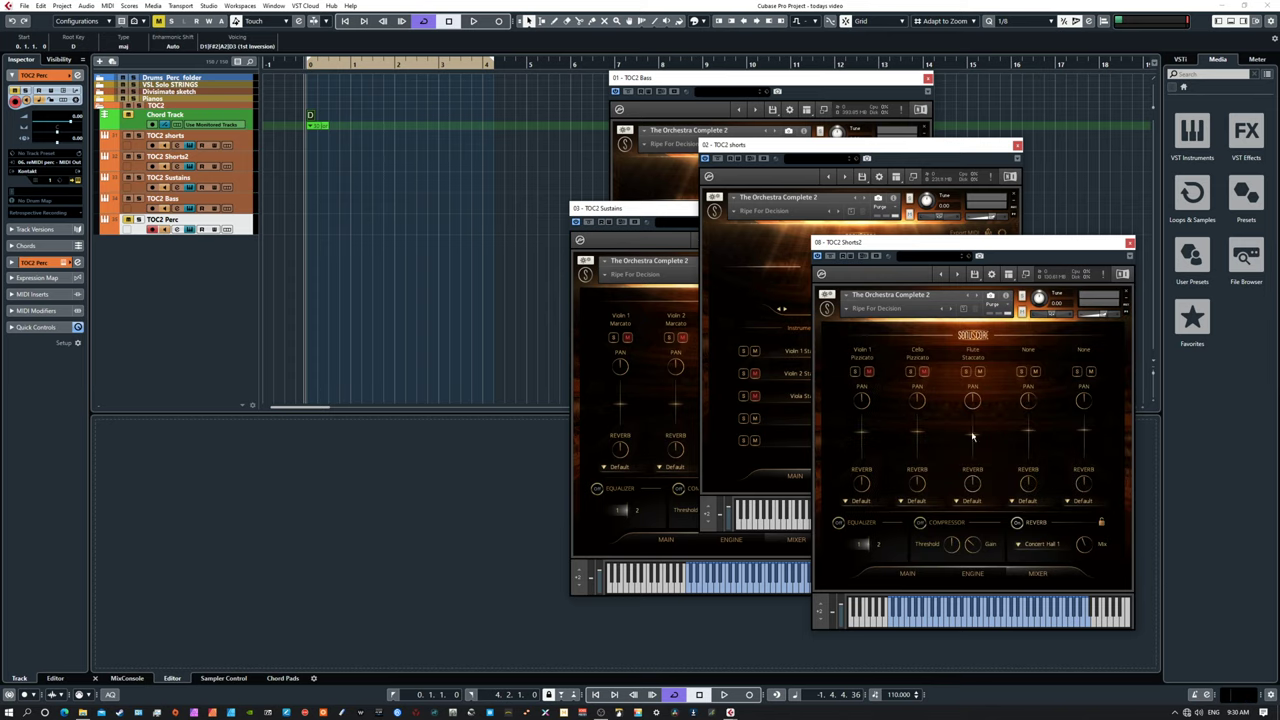
drag(972, 436, 971, 427)
scroll(972, 401, down, 3)
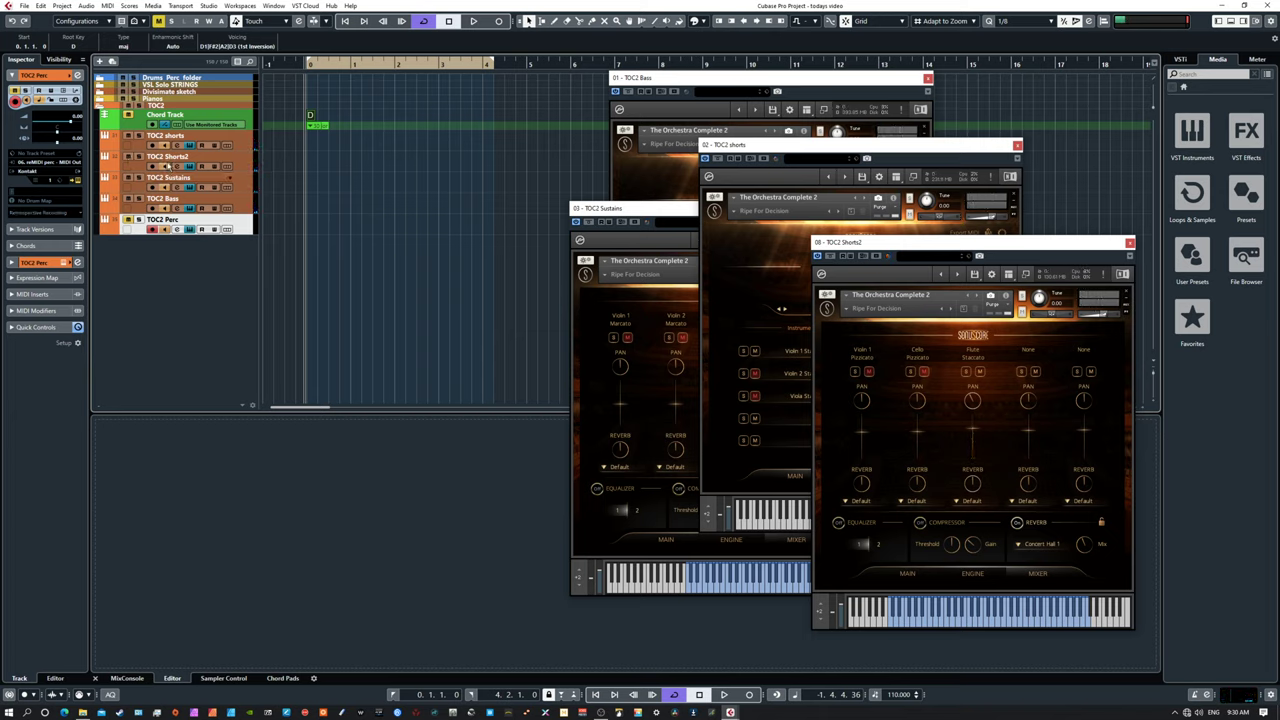
drag(880, 247, 855, 238)
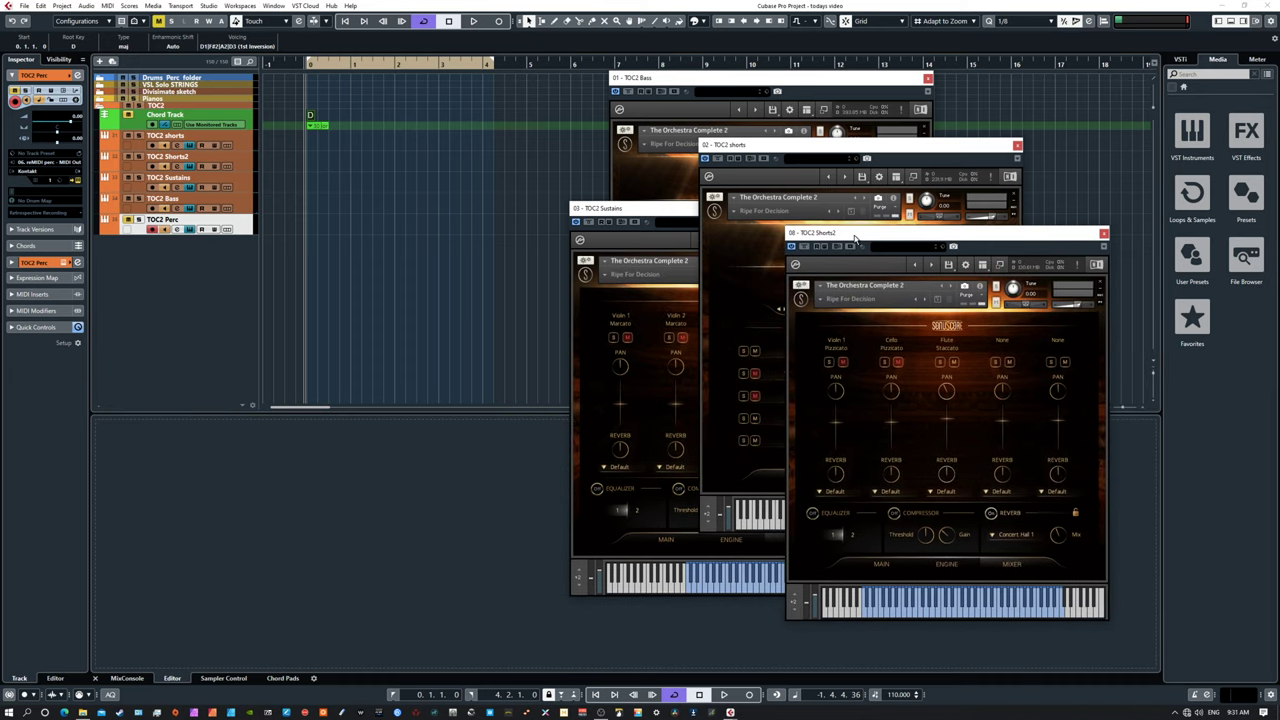
drag(657, 212, 553, 198)
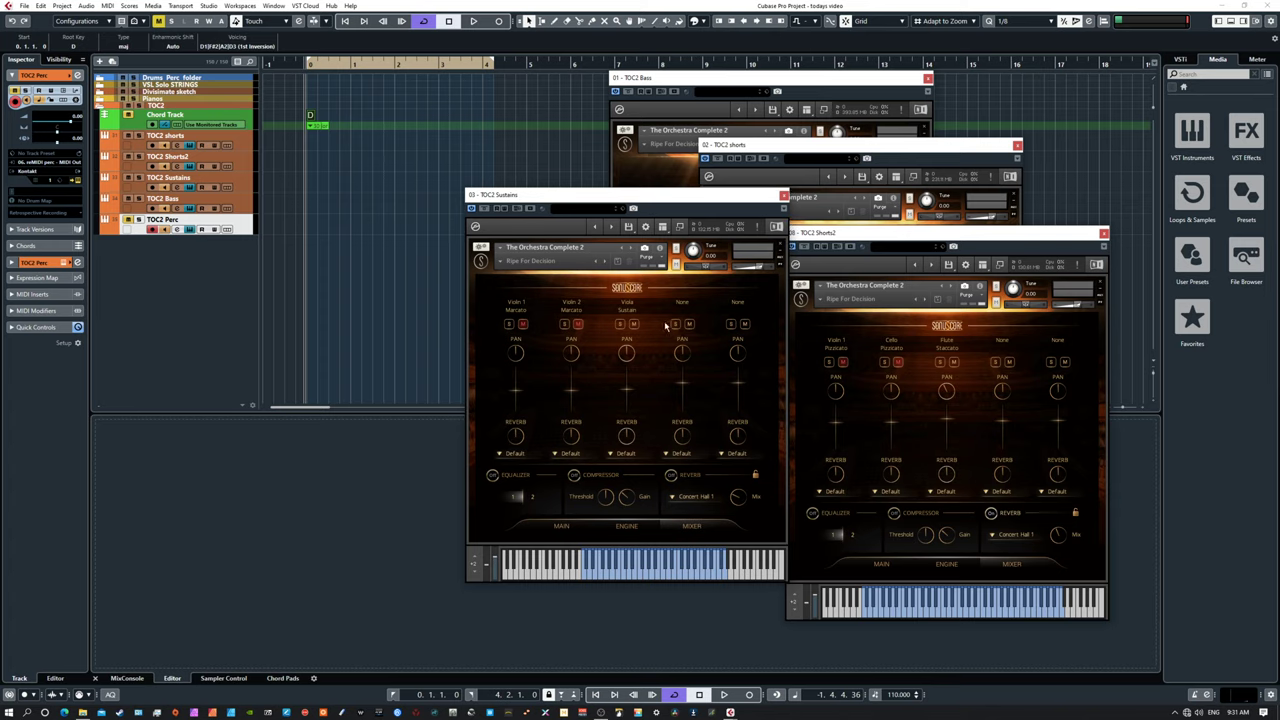
Move the Sustains window lower-right and bring the TOC2 shorts window forward
drag(714, 199, 879, 286)
drag(799, 148, 853, 165)
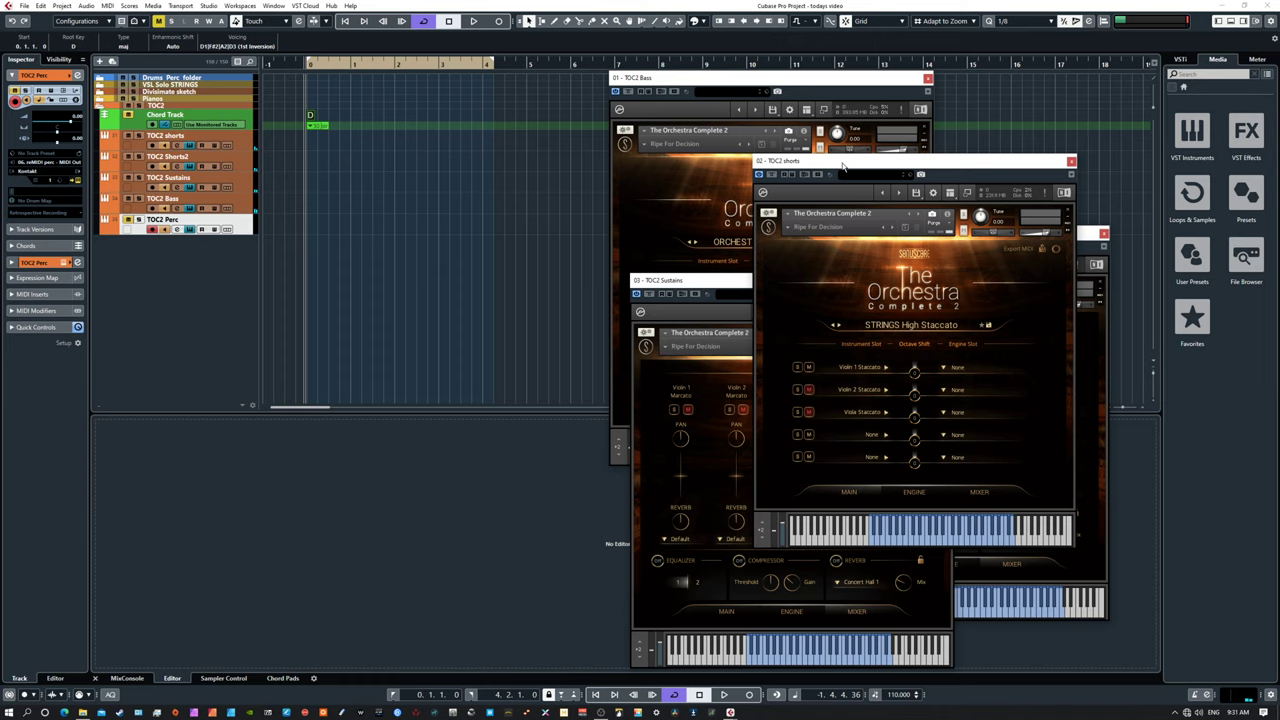
Lower the TOC2 shorts window, mute Violin 2 Staccato, and leave Viola Staccato unmuted
drag(843, 167, 939, 211)
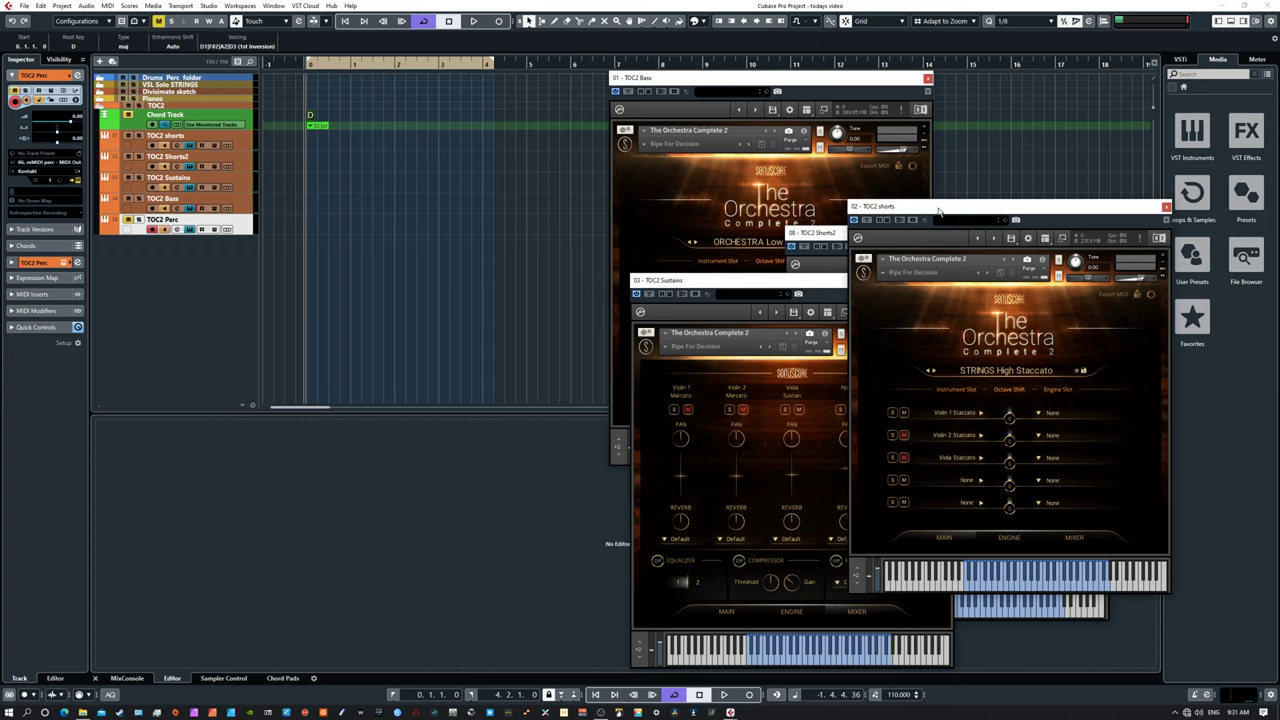
click(904, 436)
click(904, 458)
click(904, 458)
click(905, 457)
Toggle Violin 2 Staccato's mute, raise Viola Staccato to about -4.7 dB, and move the window aside
click(905, 437)
click(1067, 540)
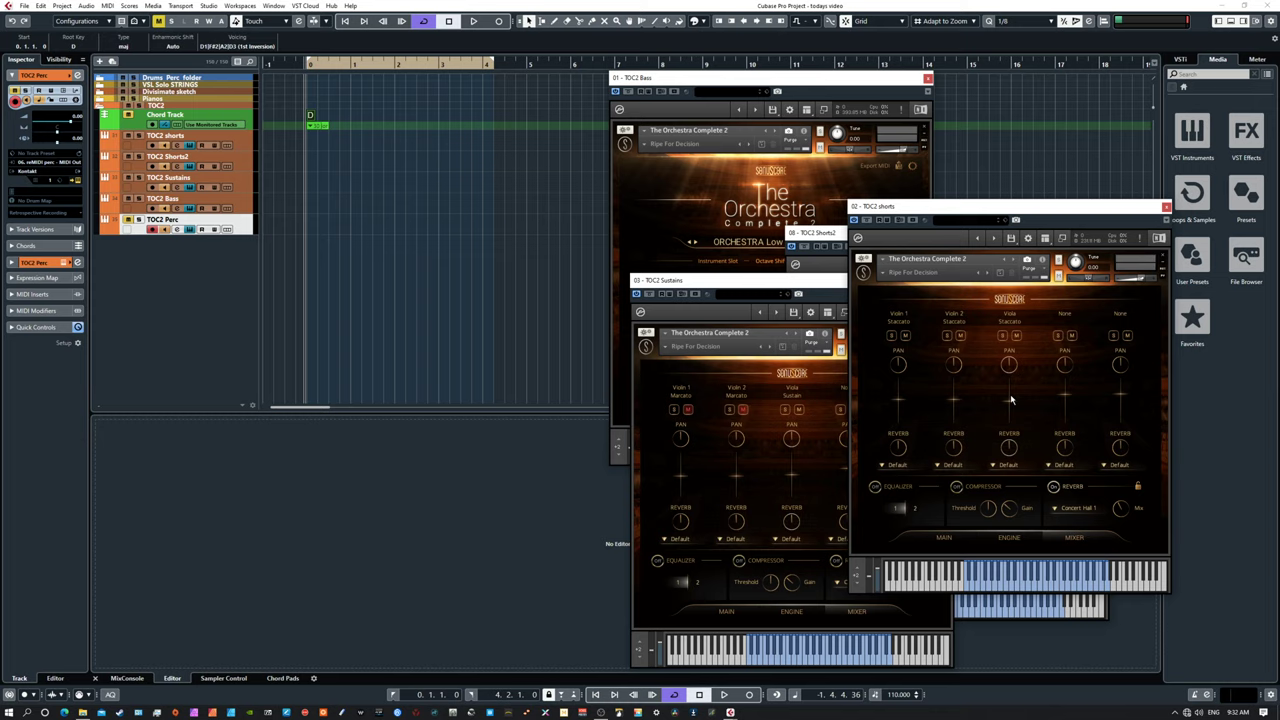
drag(1012, 403, 1010, 399)
drag(920, 208, 860, 236)
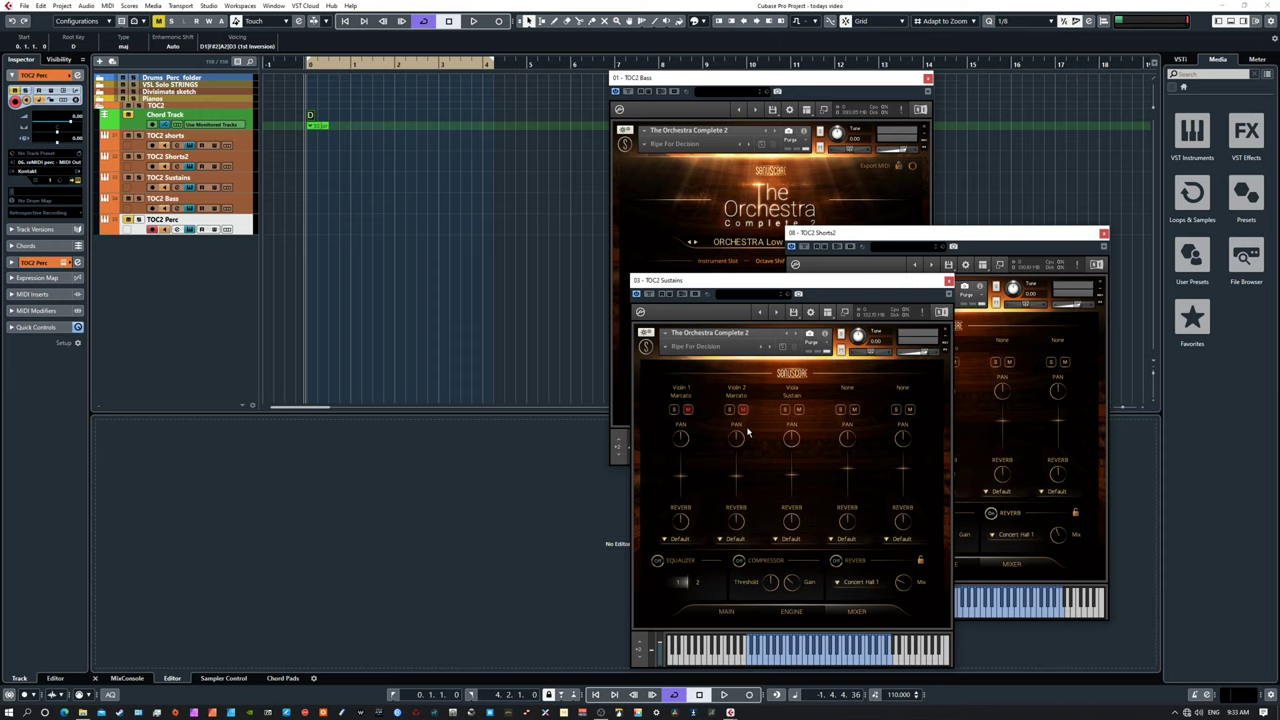
On the Sustains main page, unmute Violin 1 Marcato, then drag the window off-screen
click(727, 611)
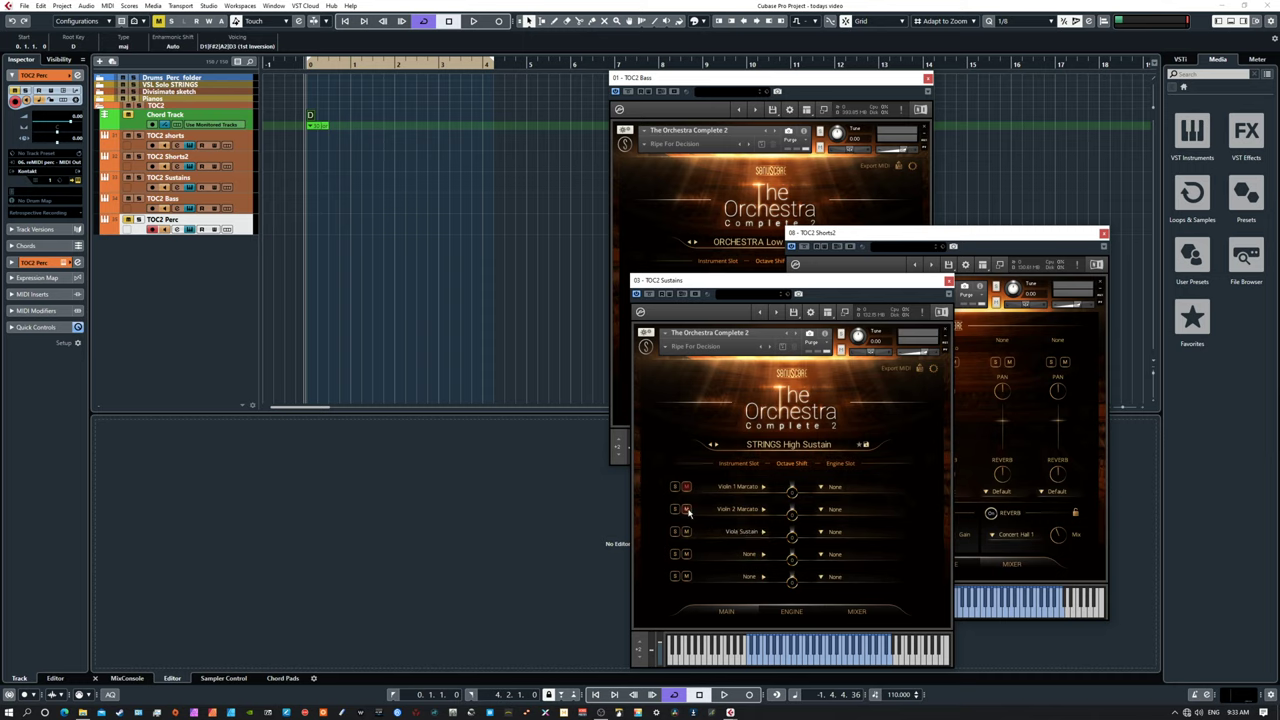
click(686, 487)
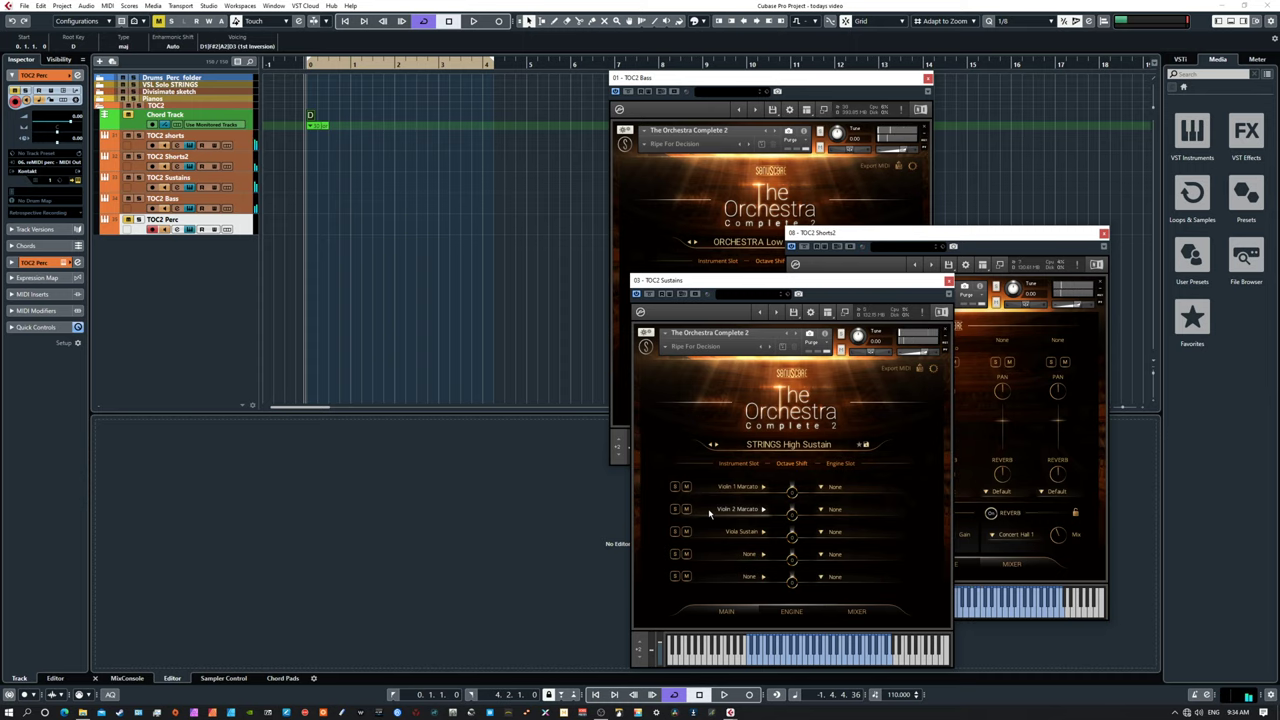
drag(740, 282, 1279, 520)
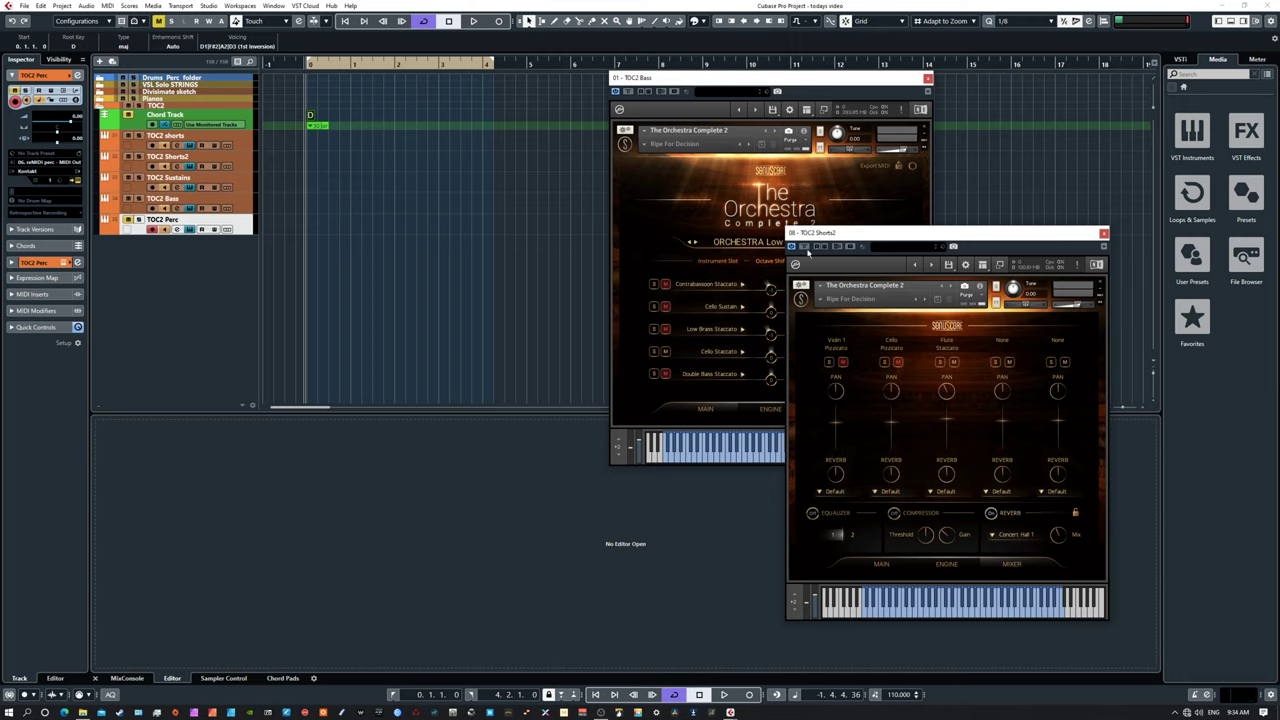
Bring the TOC2 Bass window forward and unmute its Double Bass Staccato slot
click(706, 80)
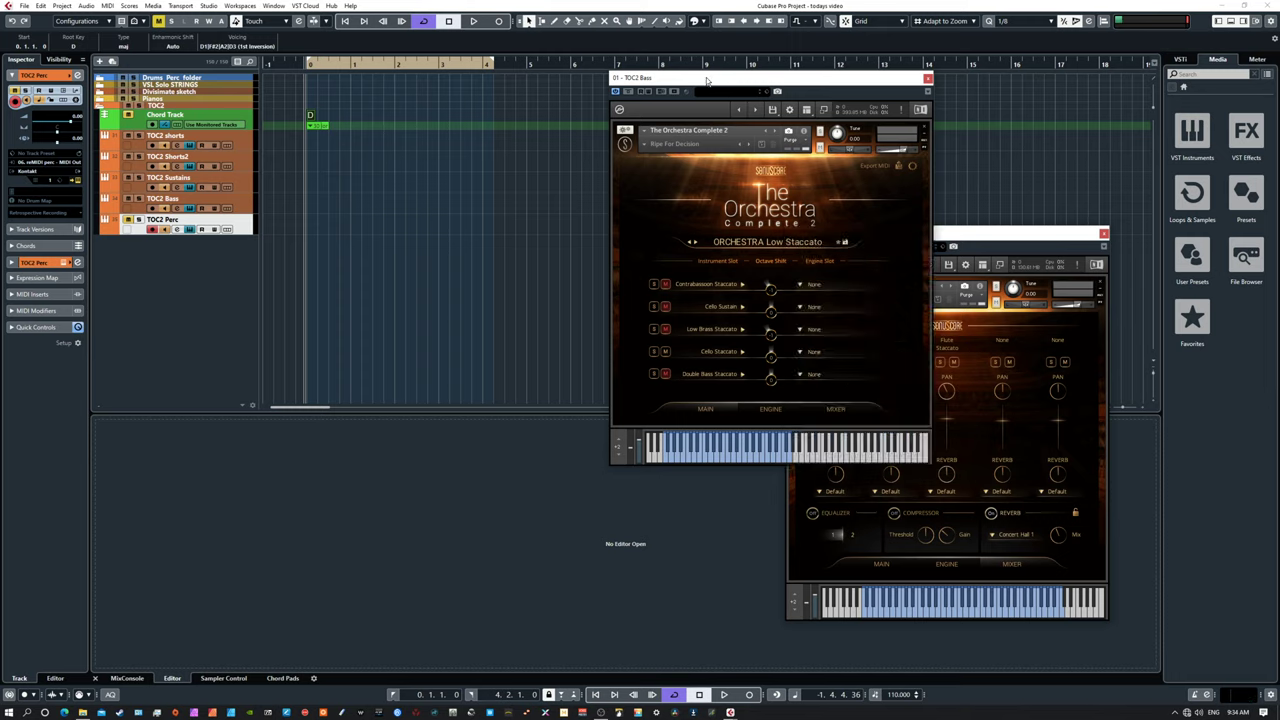
click(665, 374)
On the Bass mixer page, unmute Contrabassoon Staccato, set it to -46.1 dB and Double Bass to -12.9 dB
click(840, 410)
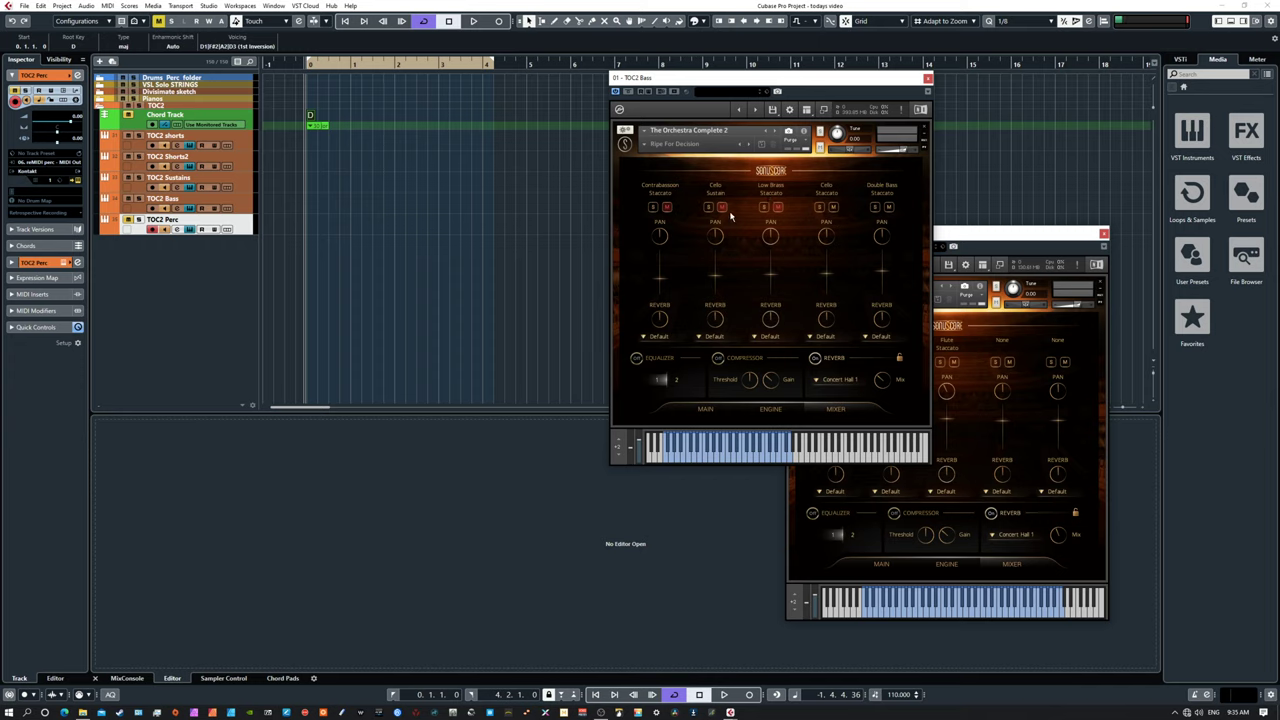
click(667, 208)
mouse_move(659, 279)
drag(659, 279, 658, 273)
mouse_move(881, 268)
drag(658, 277, 664, 293)
drag(662, 288, 661, 293)
mouse_move(663, 288)
drag(664, 289, 663, 293)
drag(880, 283, 878, 286)
In the TOC2 Shorts2 mixer, pan Cello Pizzicato to 16 R and the fourth slot to 20 R
mouse_move(714, 238)
click(988, 246)
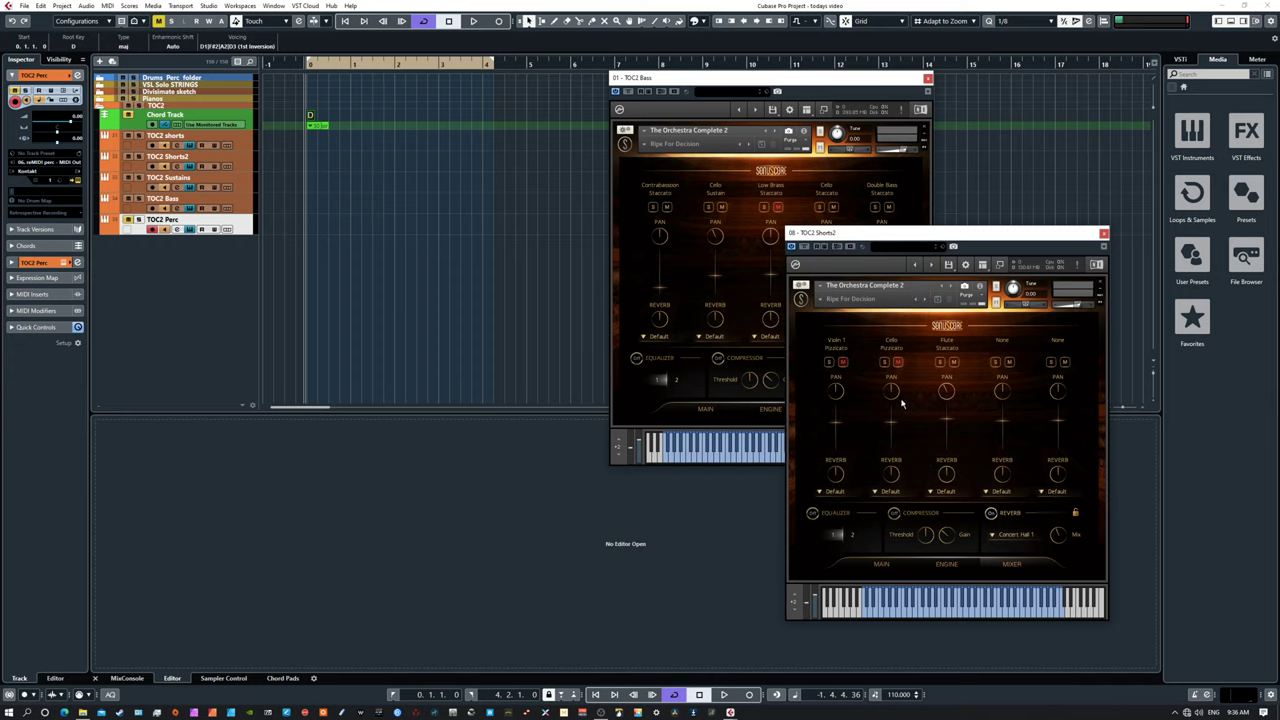
drag(896, 393, 894, 388)
drag(1008, 396, 991, 397)
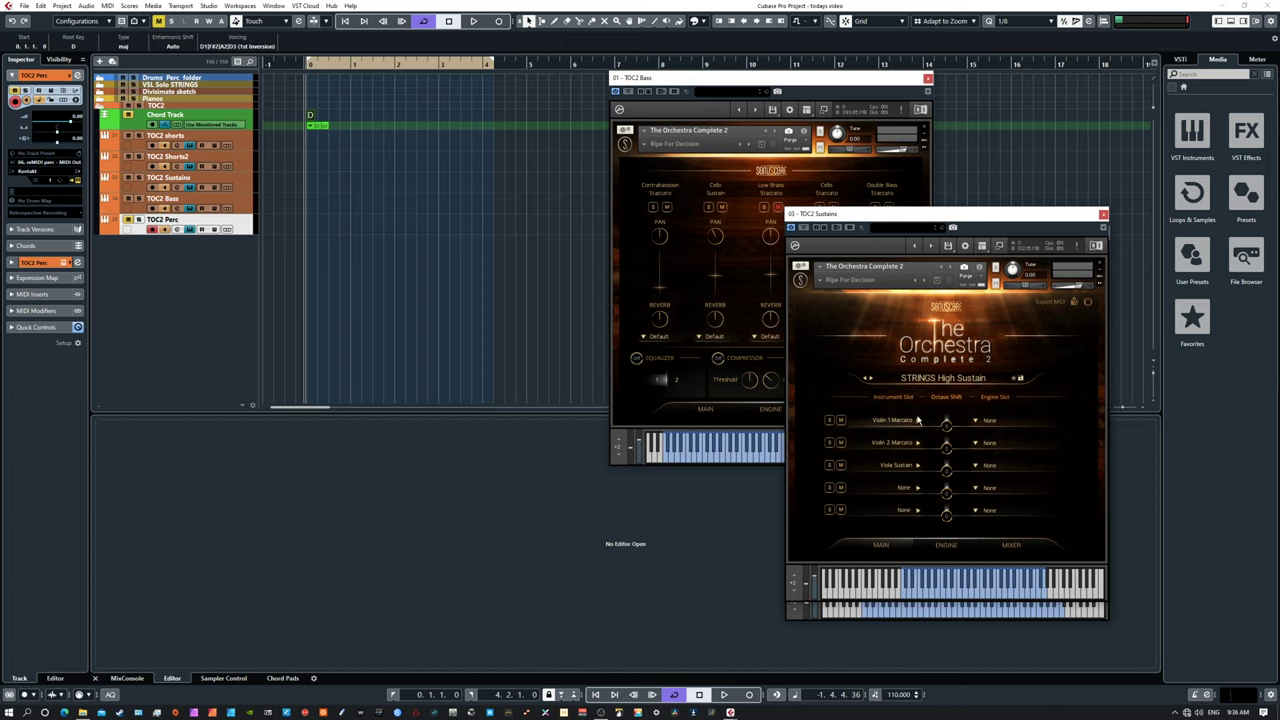
On the Sustains patch's mixer page, pan Violin 1 slightly right to 2 R
click(1011, 545)
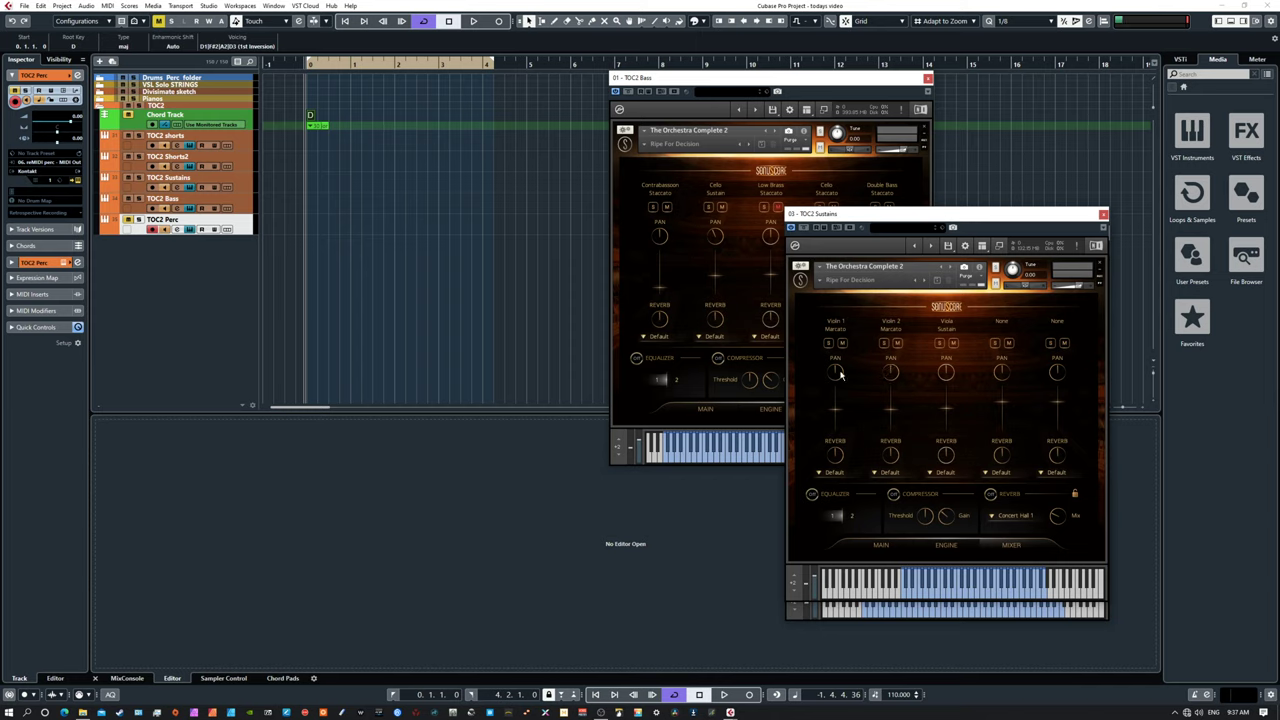
mouse_move(840, 375)
drag(840, 375, 938, 379)
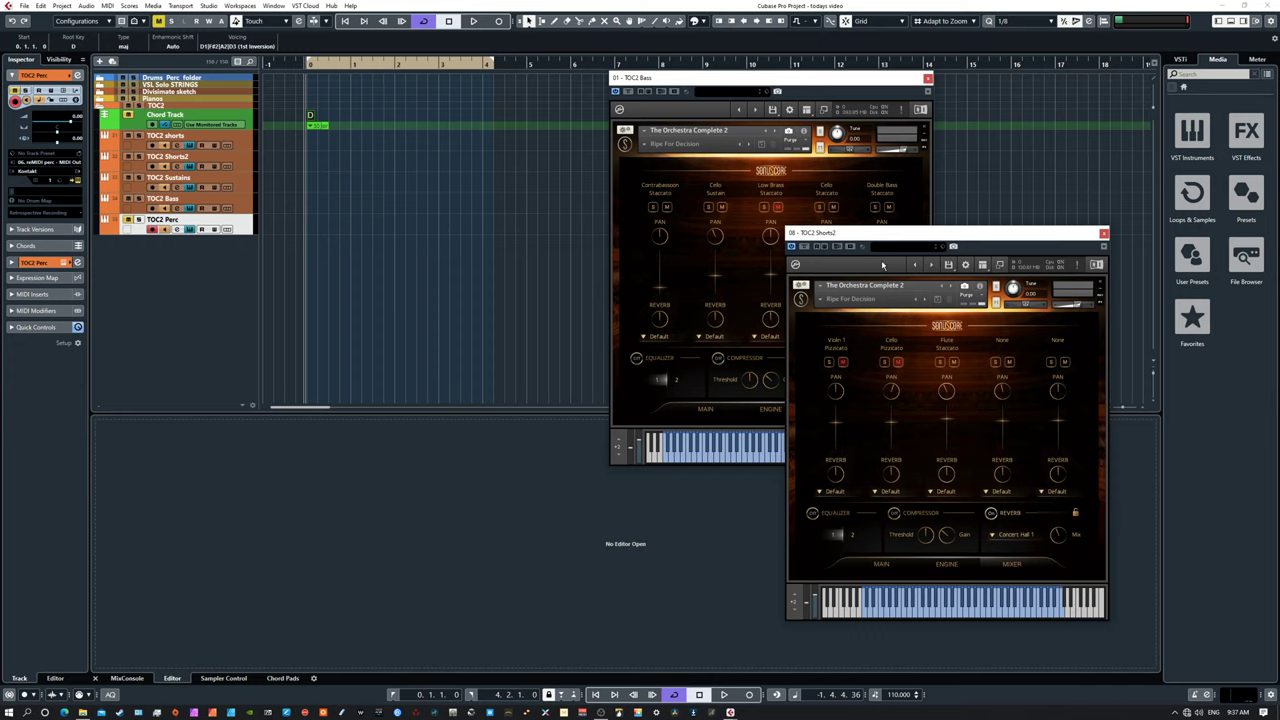
Move the 08 - TOC2 Shorts2 mixer beside the Bass one and bring the Sustains mixer into view
mouse_move(863, 234)
mouse_down()
mouse_move(770, 268)
mouse_move(887, 310)
mouse_move(1063, 325)
mouse_move(806, 245)
mouse_move(870, 230)
mouse_up()
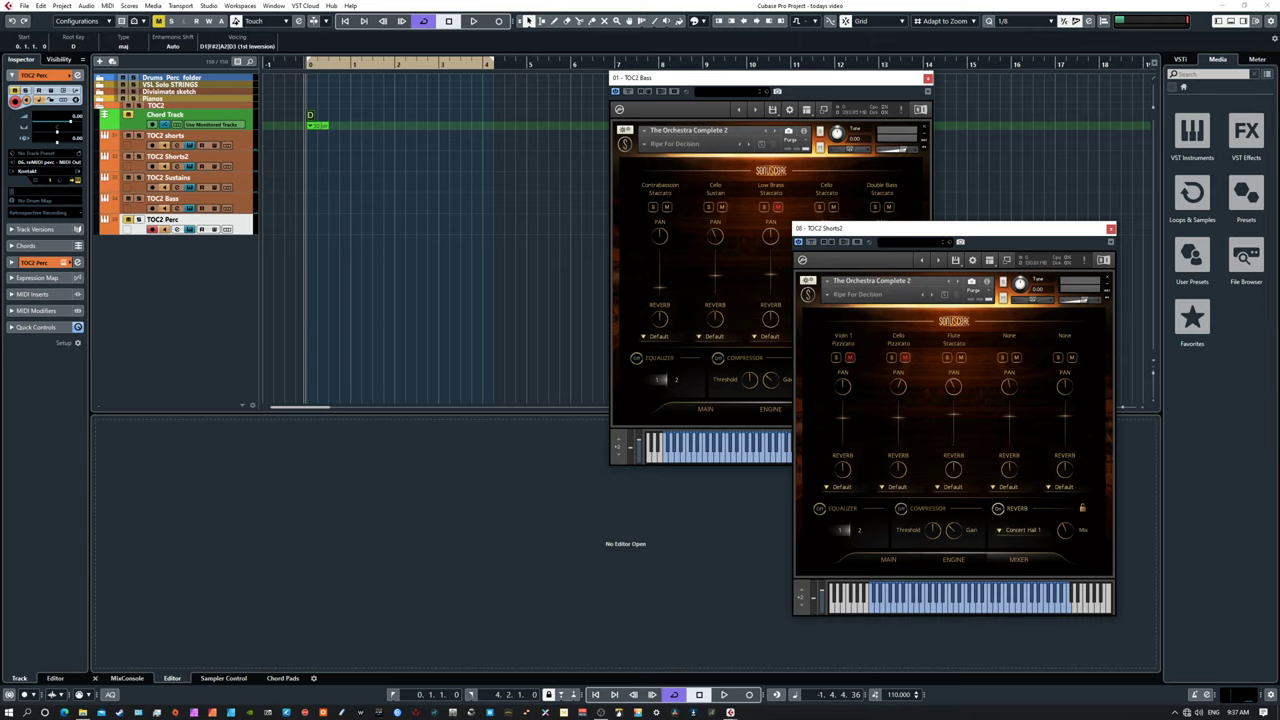
drag(803, 263, 700, 230)
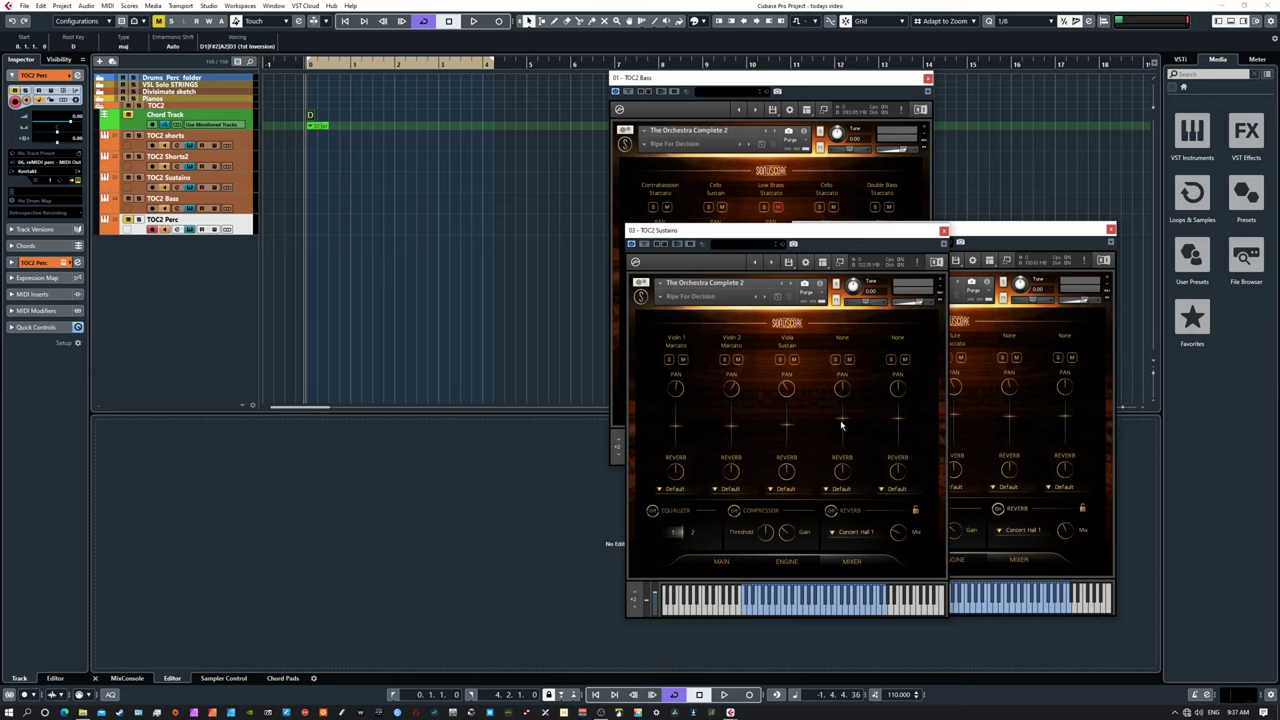
Lower Violin 2 Marcato from -9.0 to about -16 dB, then move the Sustains mixer aside
mouse_move(842, 428)
mouse_move(731, 432)
drag(731, 432, 786, 426)
drag(713, 232, 1279, 380)
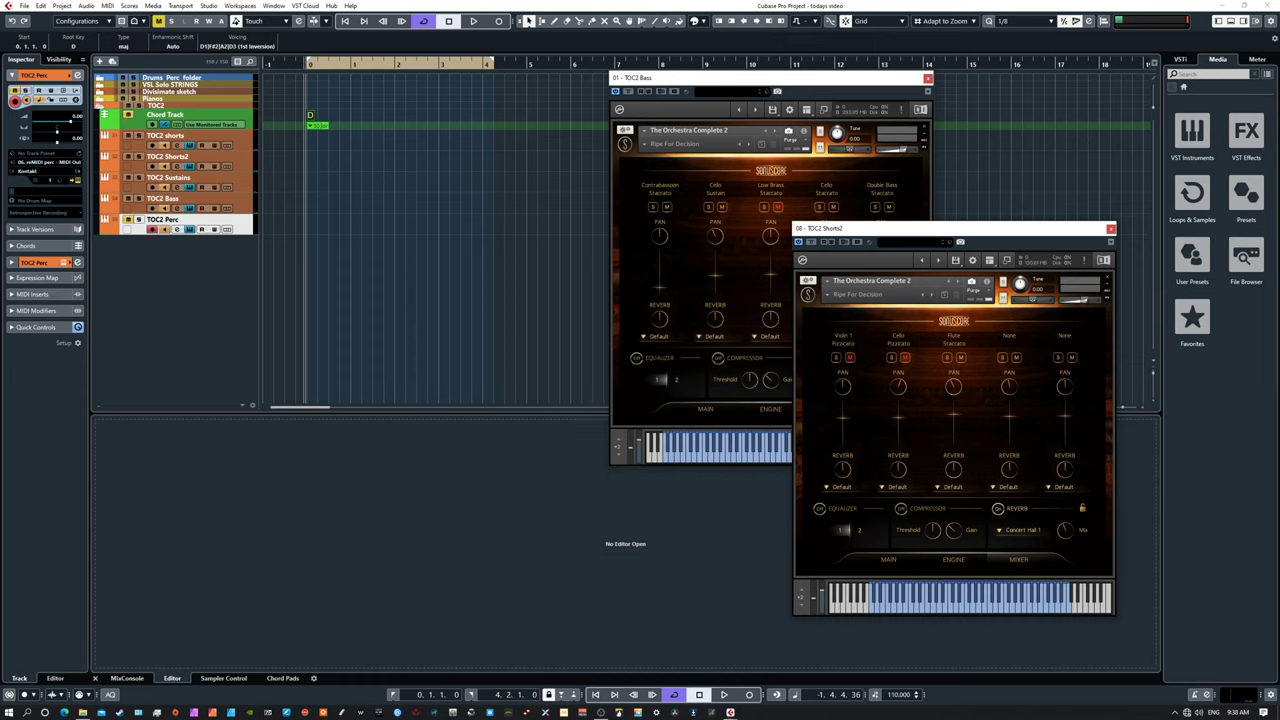
Unmute Cello Pizzicato, settle its level at 0.0 dB, and pan Violin 1 slightly left
click(905, 358)
drag(898, 417, 899, 431)
drag(899, 426, 903, 408)
drag(901, 409, 901, 446)
drag(845, 388, 850, 440)
Arrange the 02 - TOC2 shorts mixer to the right of the 03 - TOC2 Sustains mixer
drag(864, 230, 866, 196)
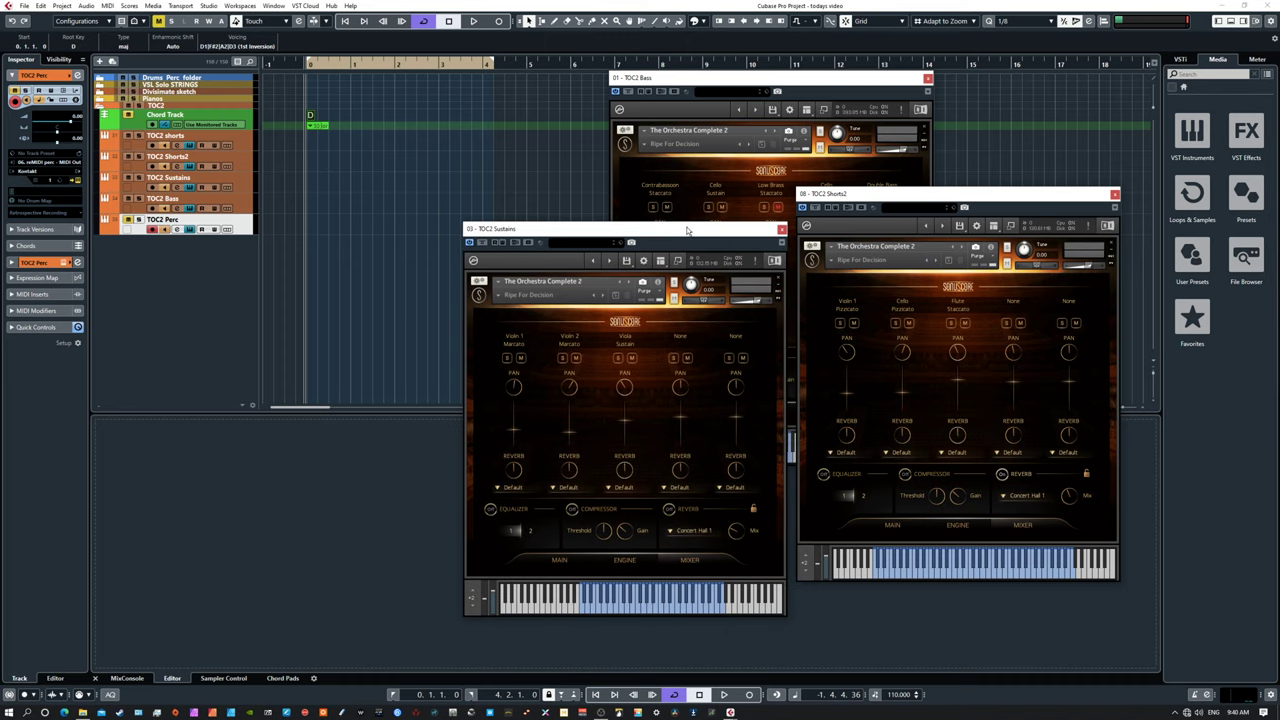
drag(1272, 266, 941, 136)
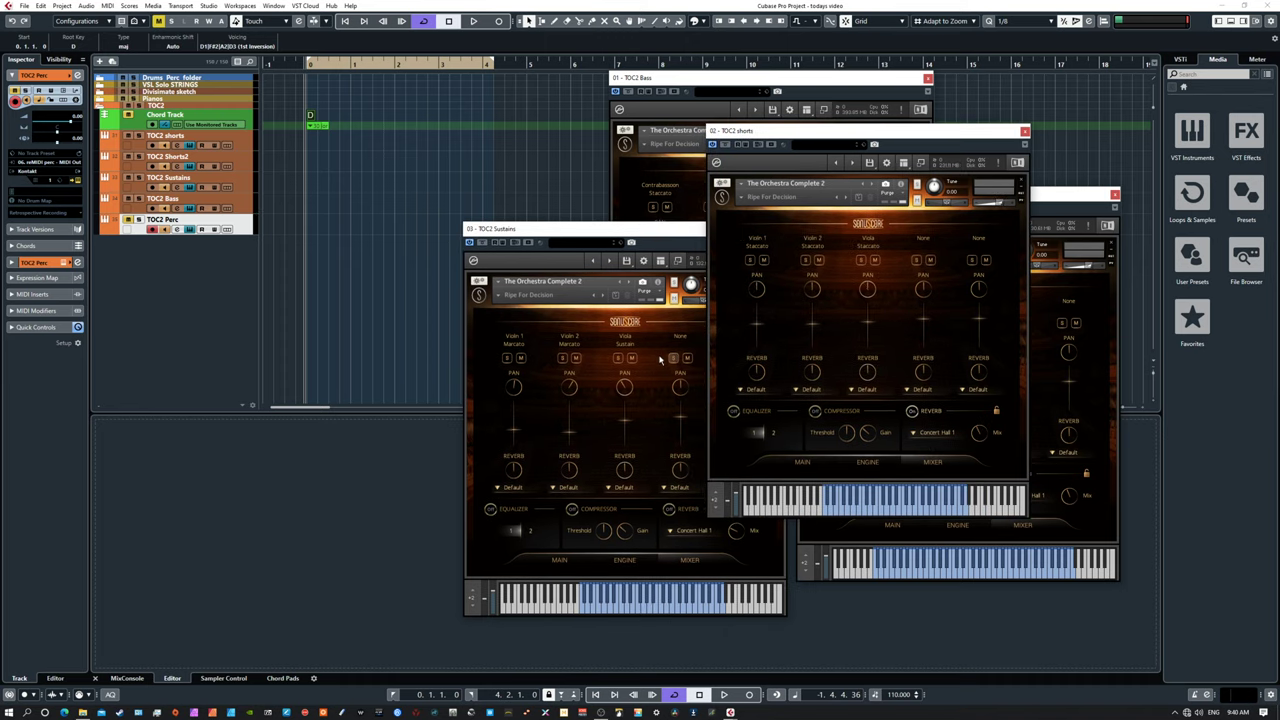
drag(605, 232, 498, 258)
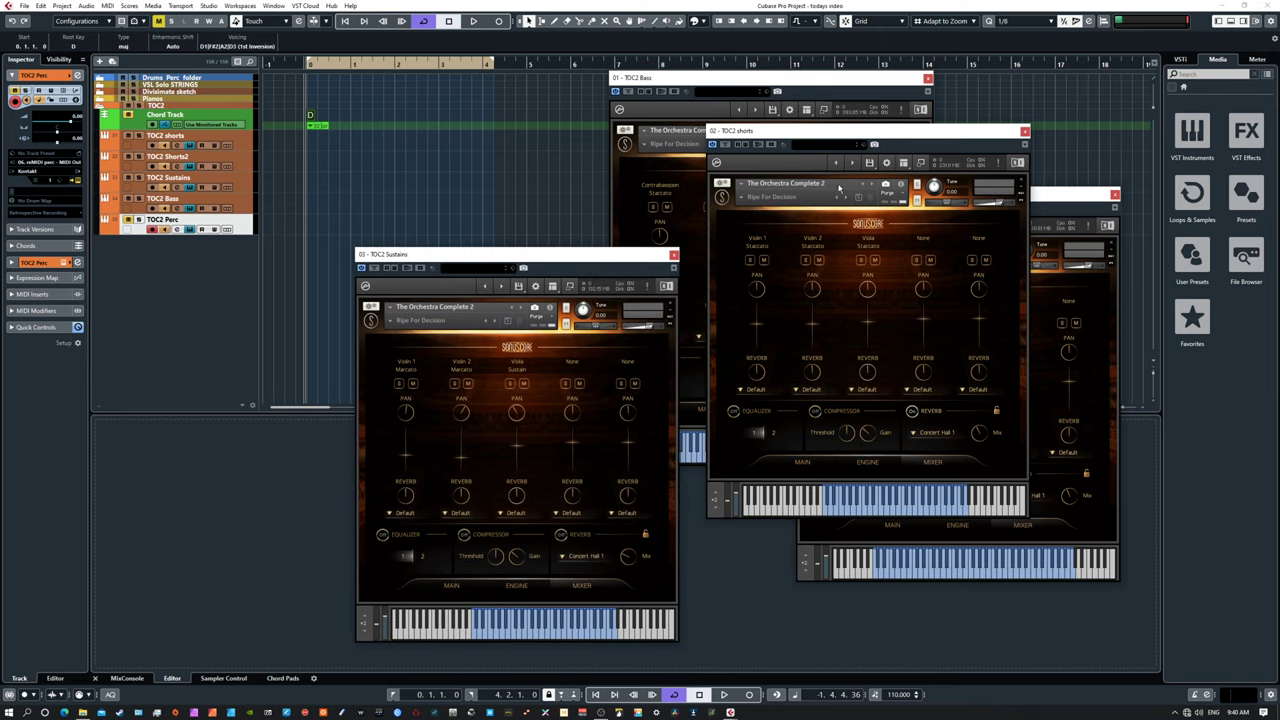
drag(852, 137, 916, 253)
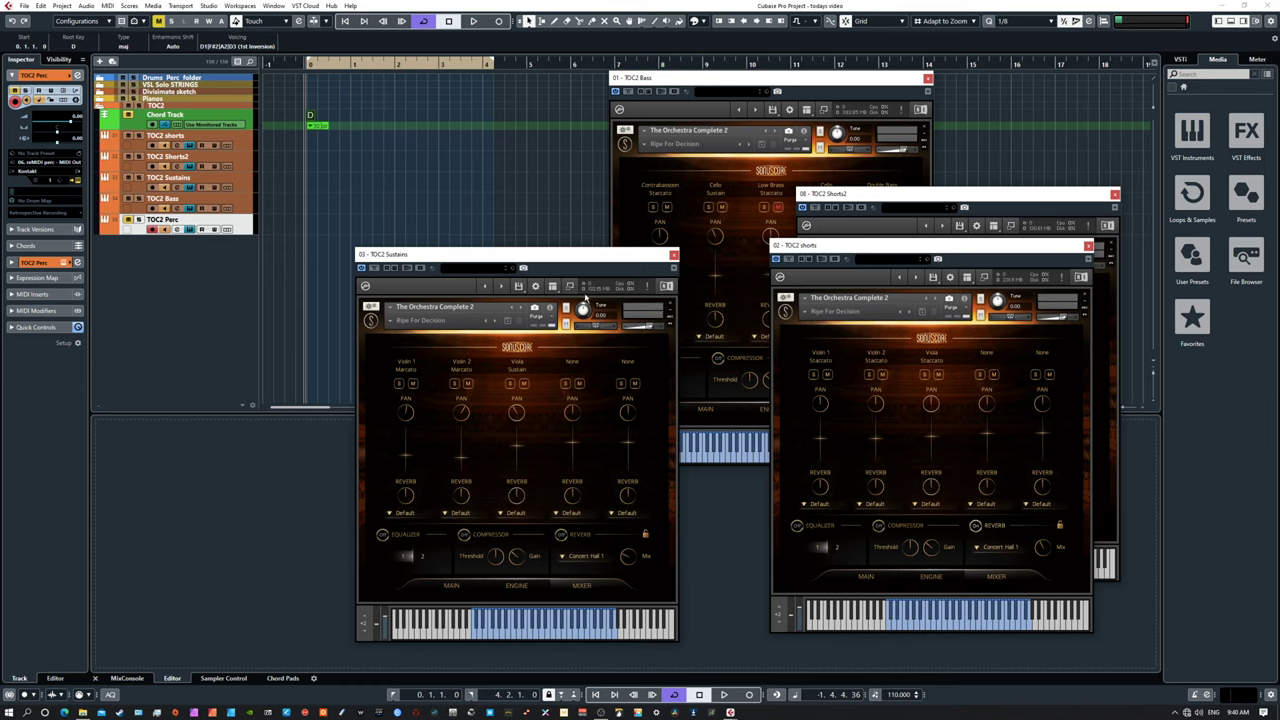
drag(586, 259, 650, 246)
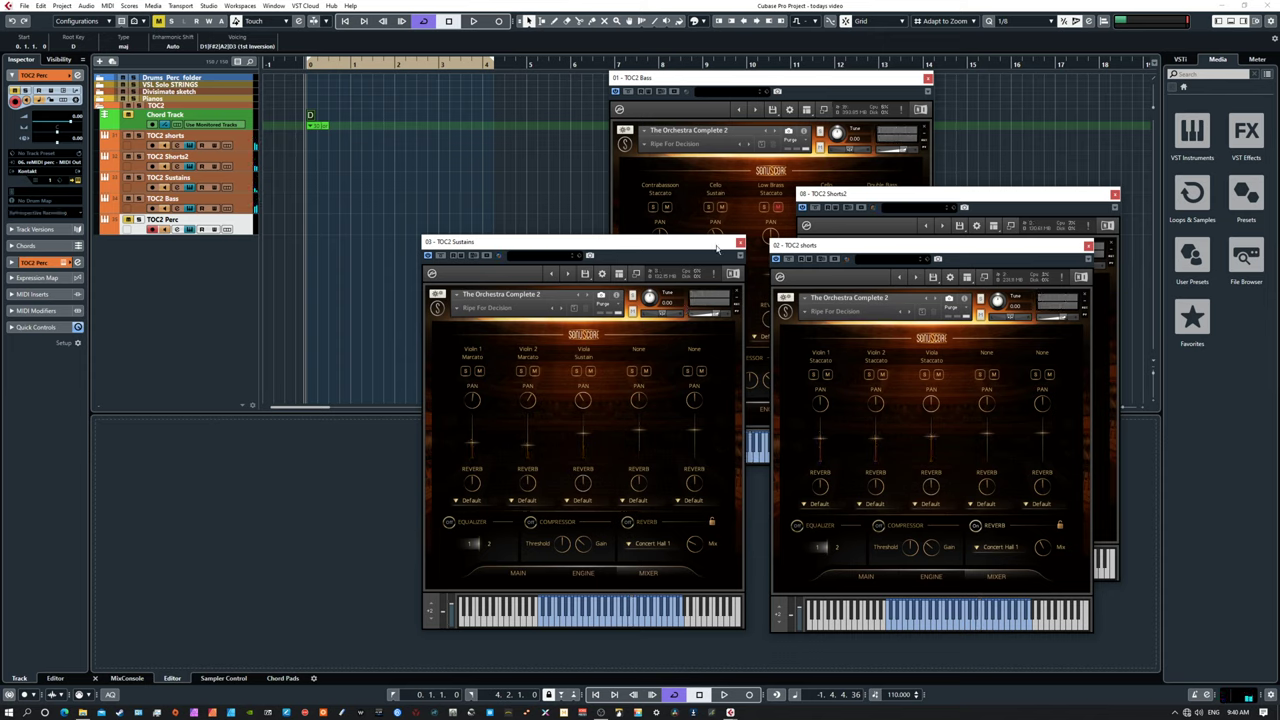
mouse_move(698, 250)
mouse_down()
mouse_move(619, 280)
mouse_move(691, 247)
mouse_up()
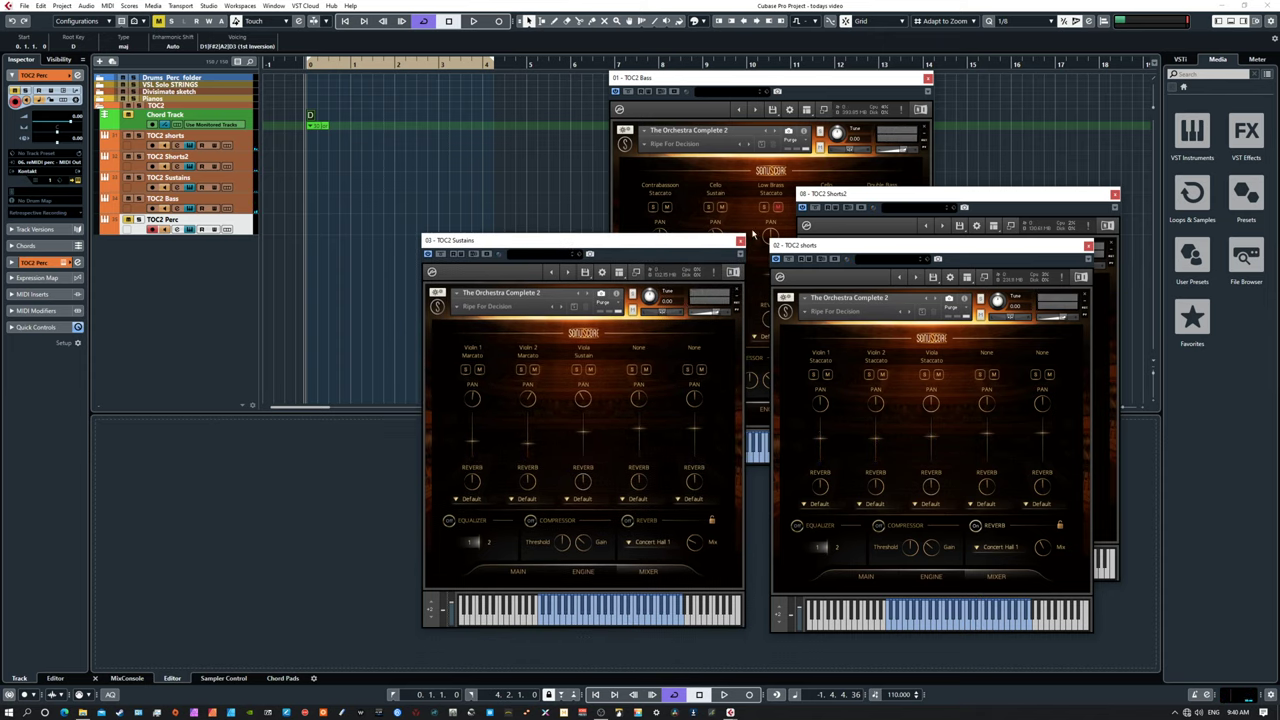
mouse_move(816, 248)
mouse_down()
mouse_move(751, 250)
mouse_move(792, 245)
mouse_up()
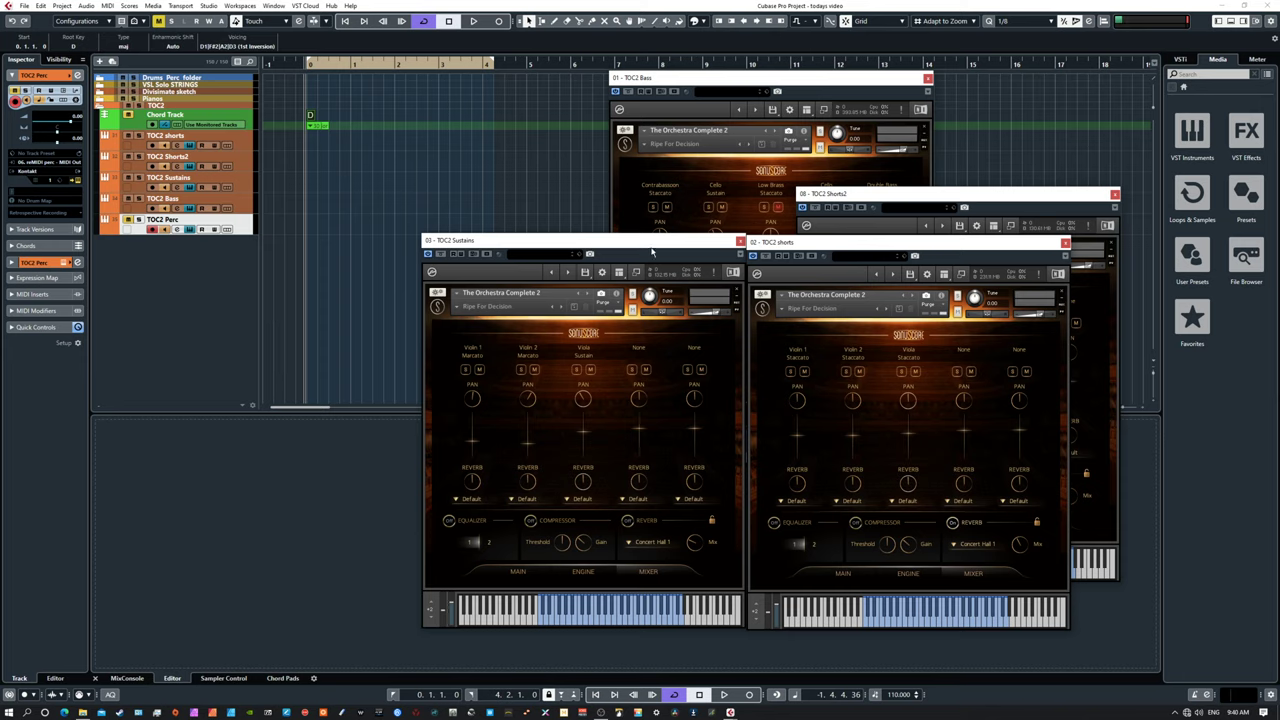
mouse_move(651, 244)
mouse_down()
mouse_move(574, 275)
mouse_move(651, 240)
mouse_move(644, 248)
mouse_up()
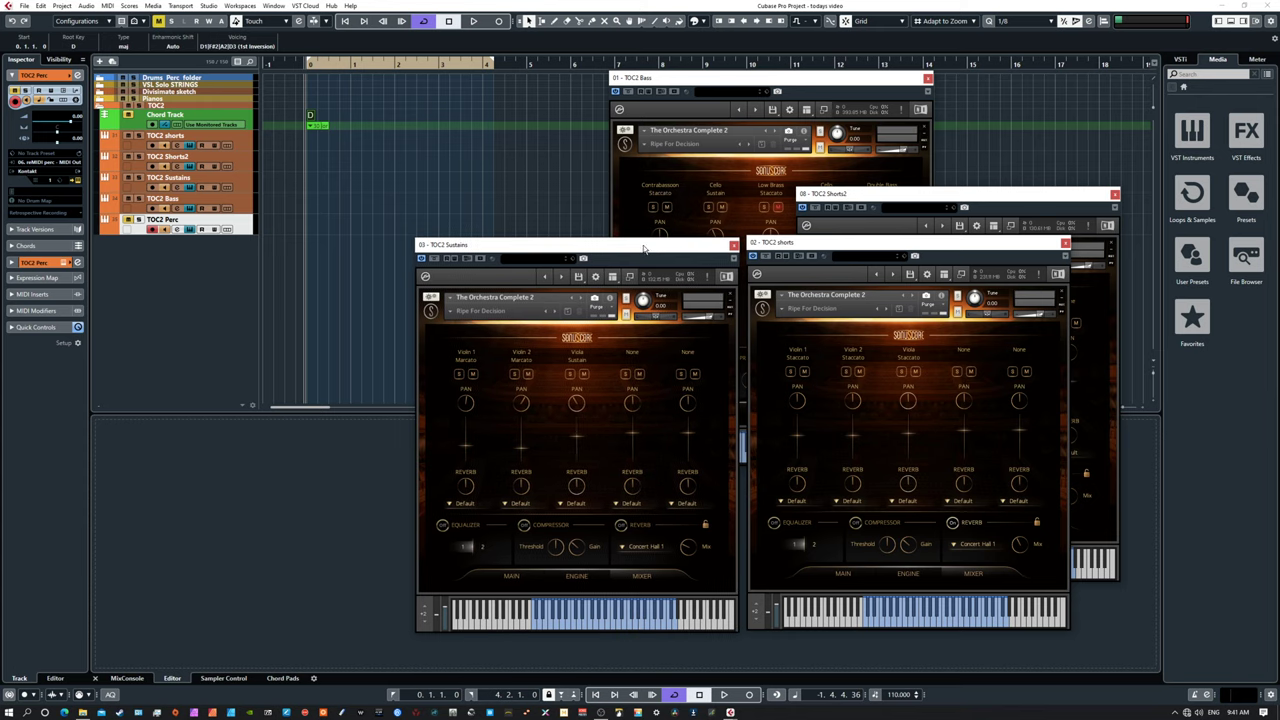